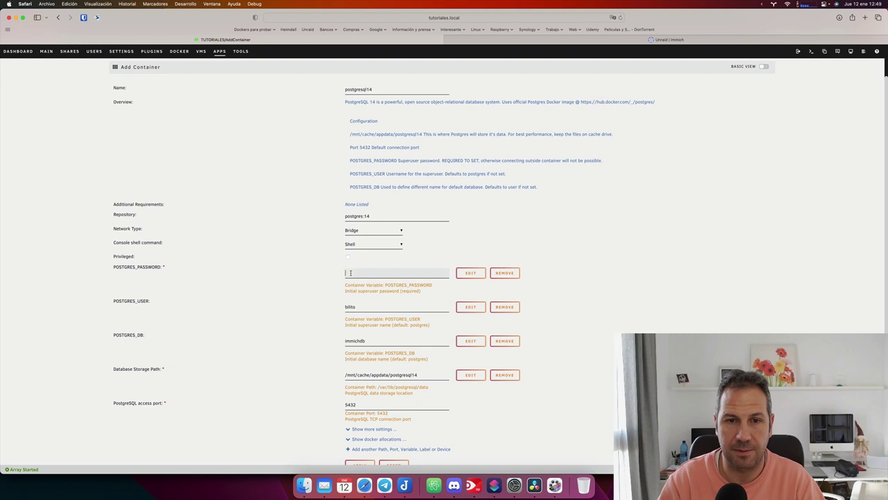
# - Fill in the POSTGRES_PASSWORD superuser password and set the PostgreSQL access port to 5535
pyautogui.press('super+v')
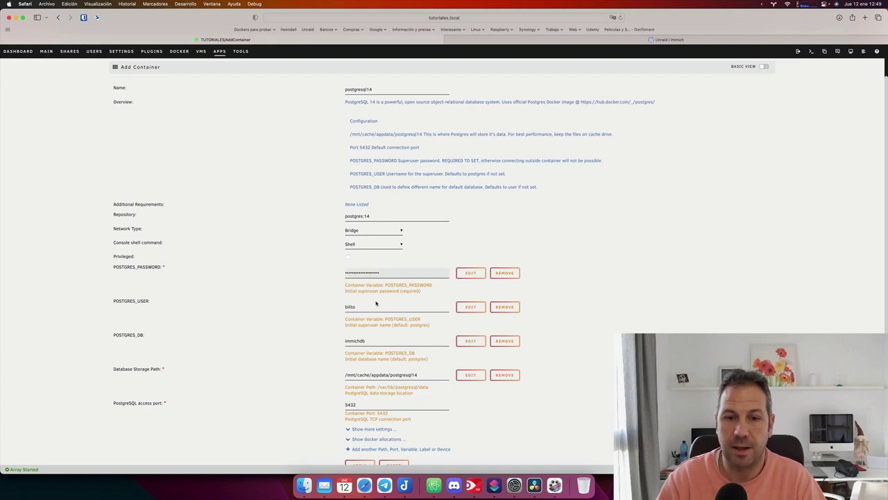
pyautogui.scroll(-1, 406, 392)
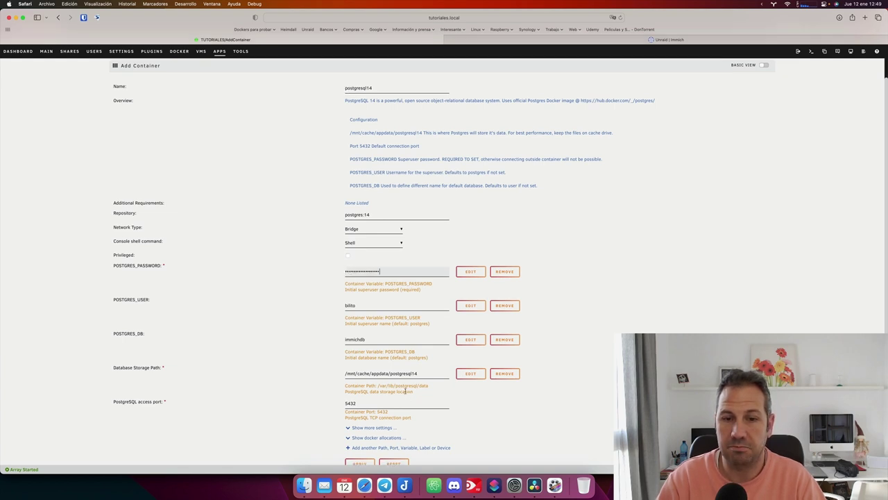
pyautogui.click(362, 401)
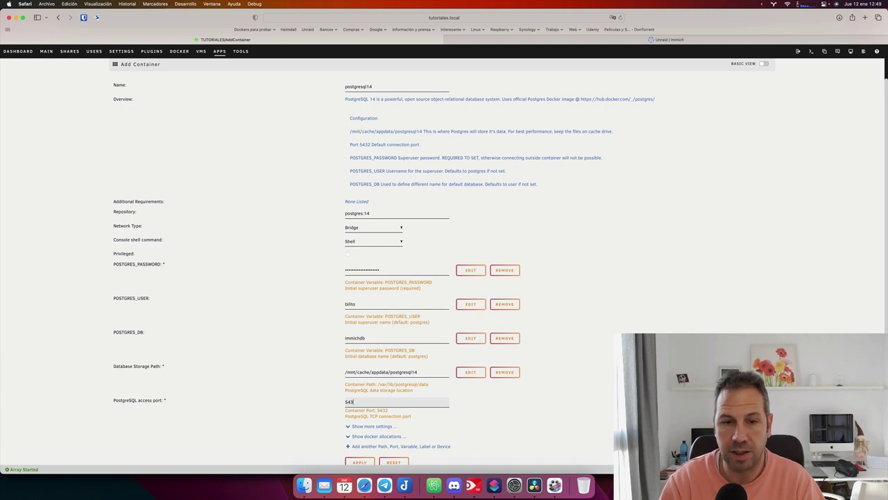
pyautogui.press('BackSpace')
pyautogui.press('BackSpace')
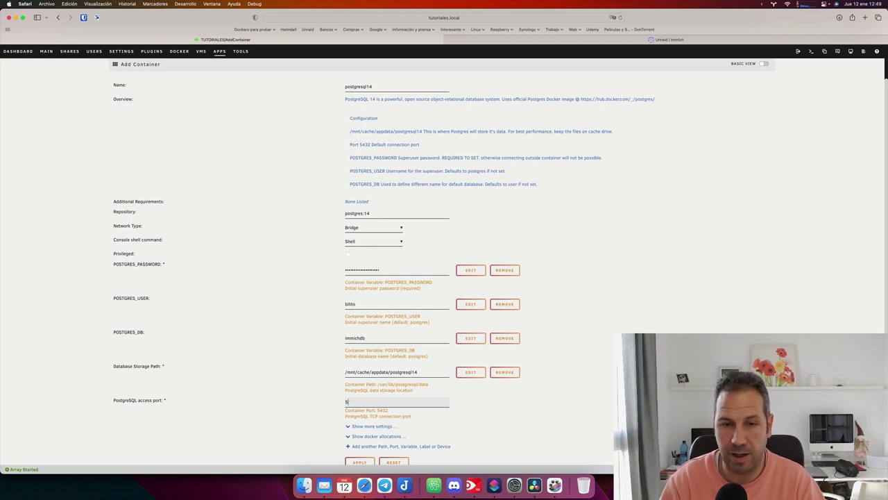
pyautogui.write('535')
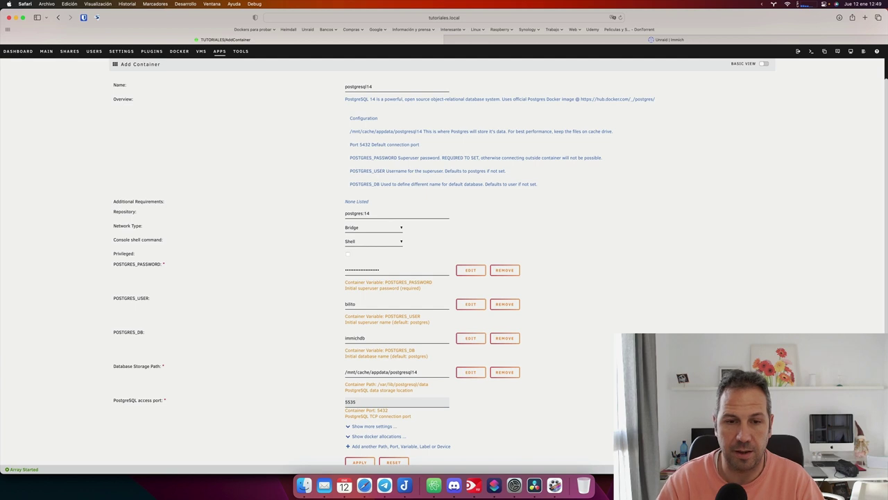
pyautogui.scroll(-1, 329, 430)
pyautogui.scroll(-1, 329, 430)
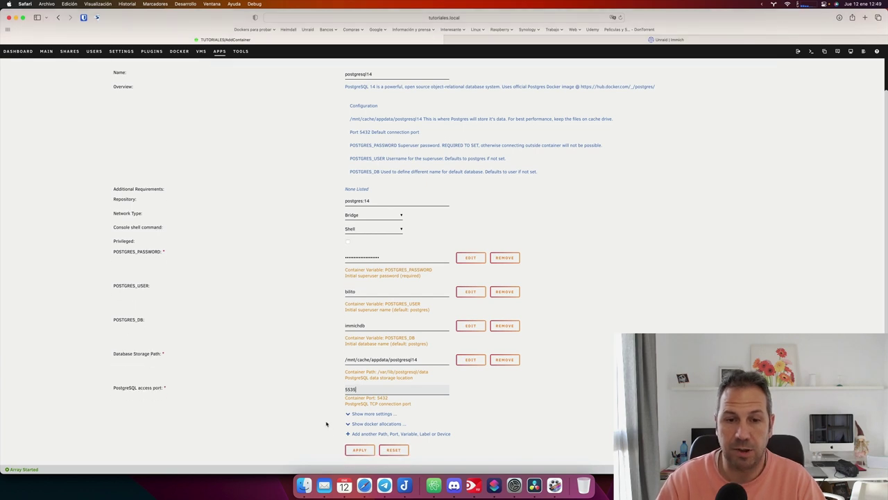
# - Create the postgresql14 container with the configured settings, and go to the Docker containers overview
pyautogui.click(359, 450)
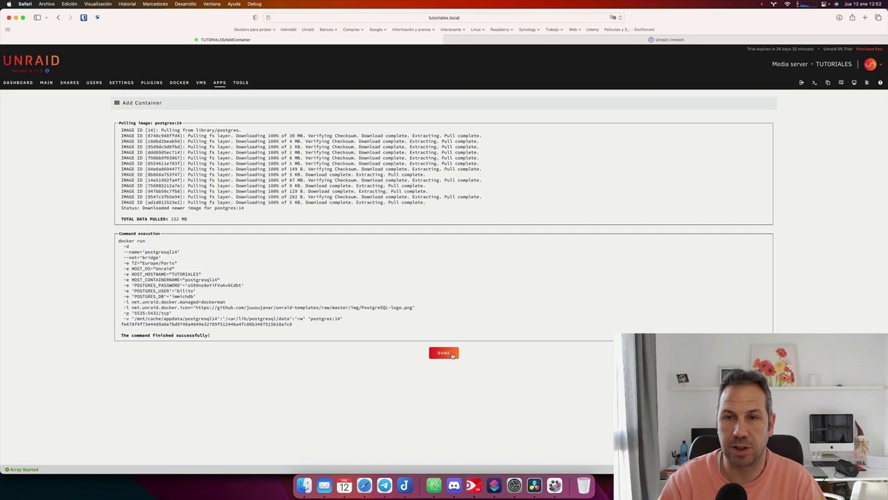
pyautogui.click(444, 354)
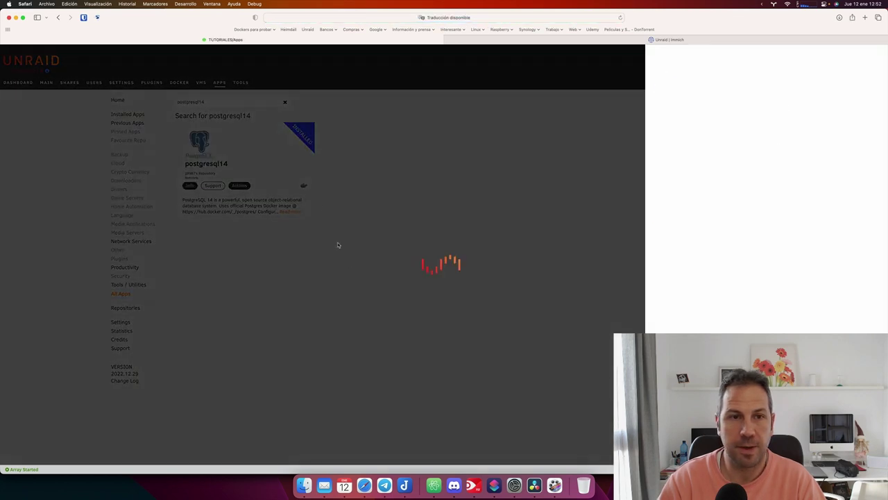
pyautogui.click(180, 82)
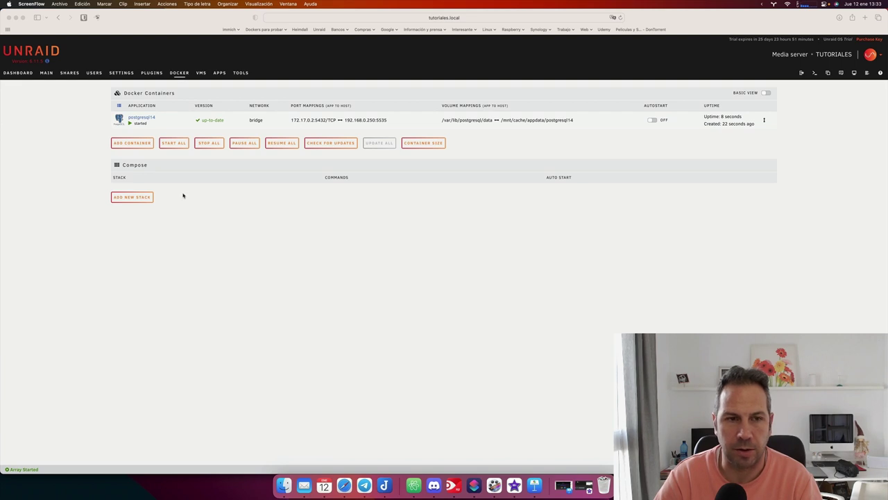
# - Add a new Compose stack named immich
pyautogui.click(130, 198)
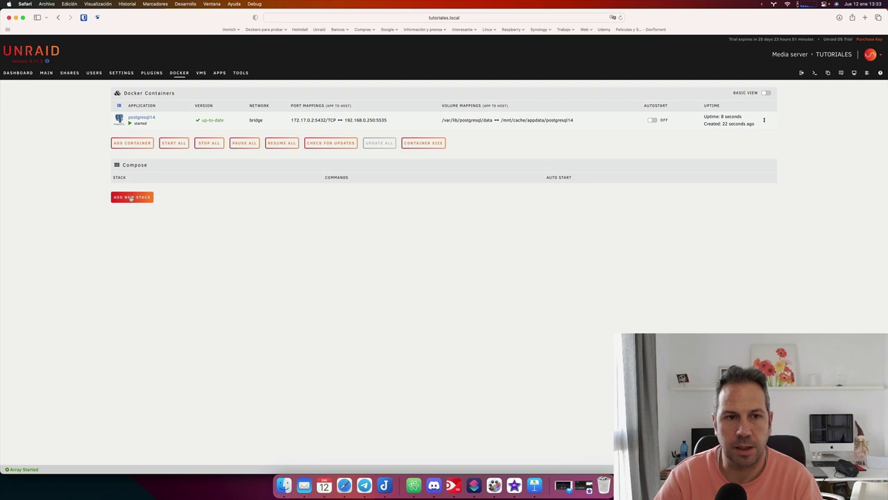
pyautogui.click(129, 198)
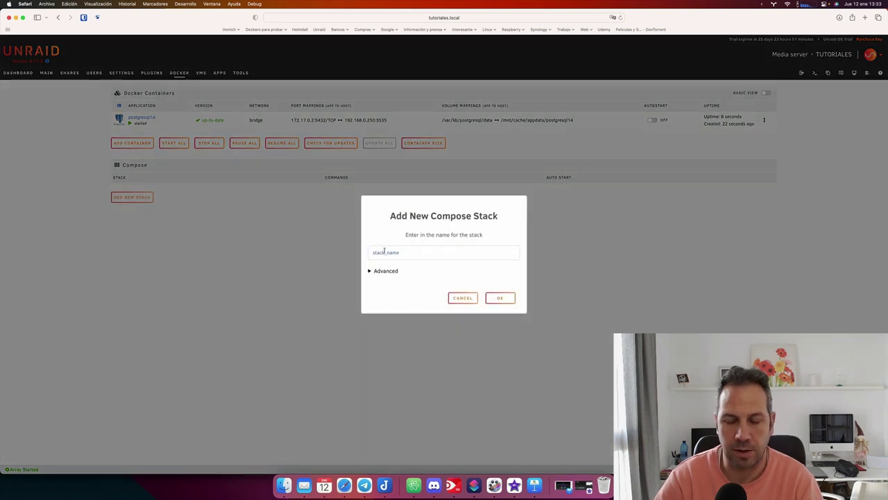
pyautogui.write('immich')
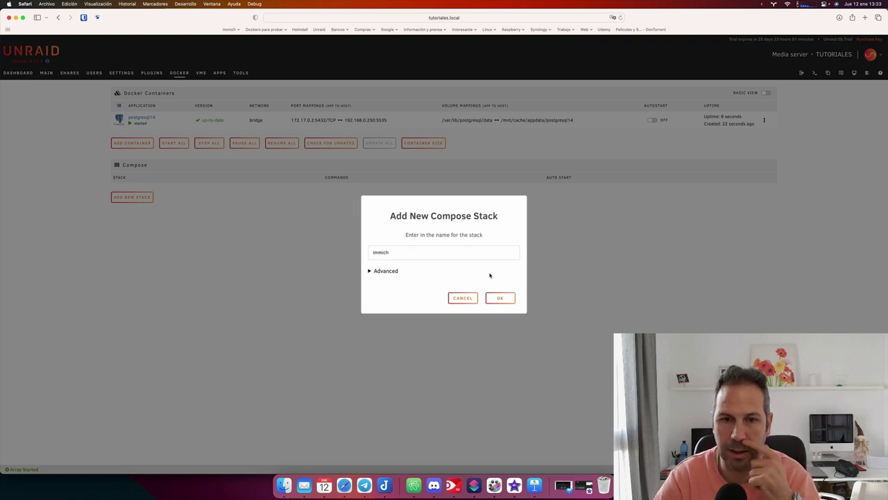
pyautogui.click(500, 299)
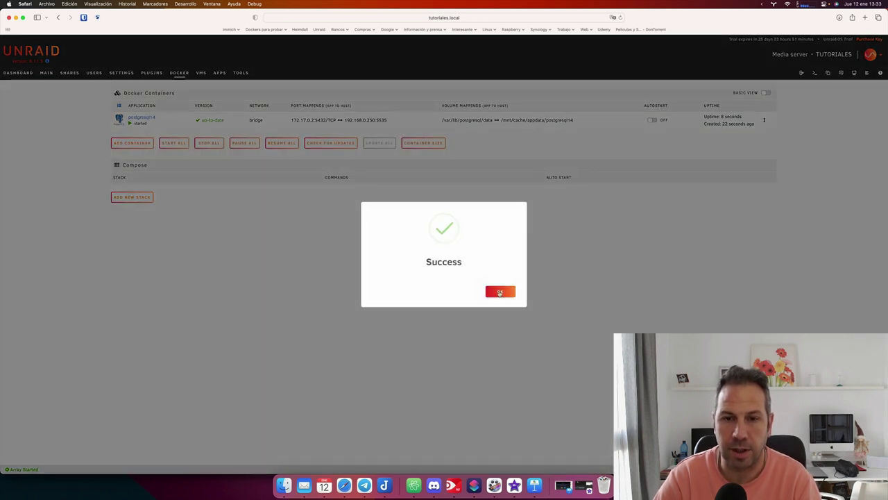
pyautogui.click(500, 292)
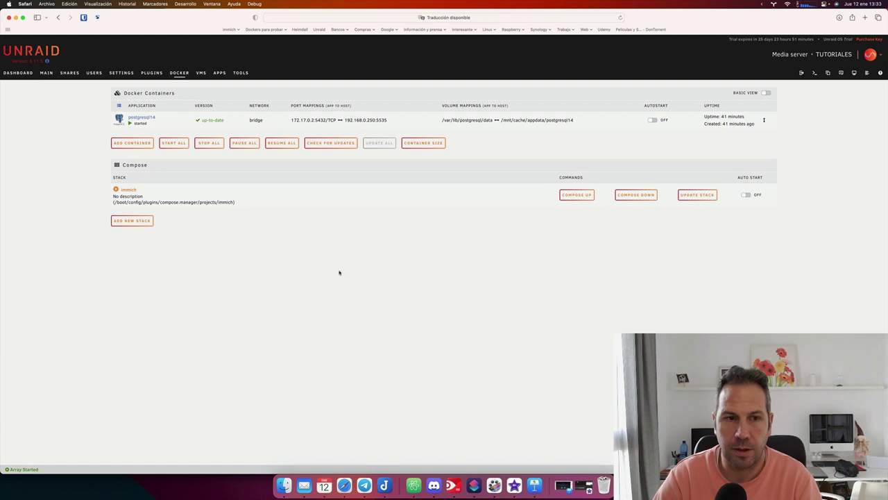
# - Open the immich stack's compose file for editing and clear its default content
pyautogui.click(115, 190)
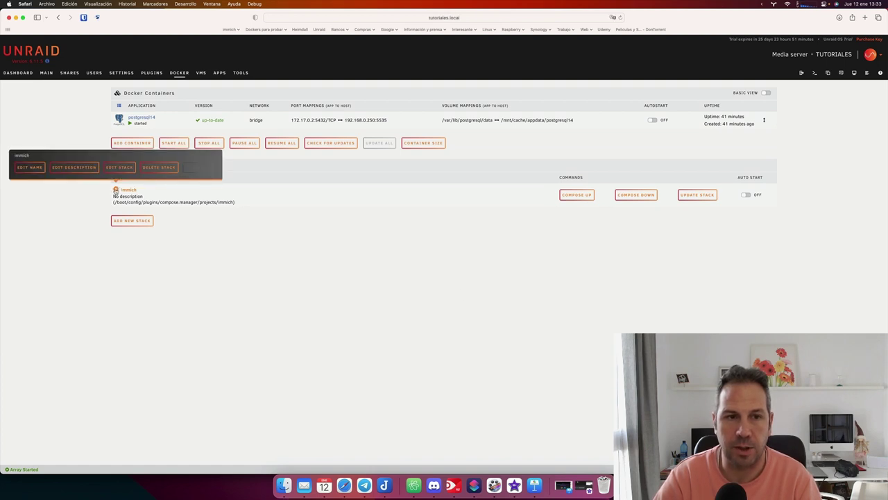
pyautogui.click(119, 168)
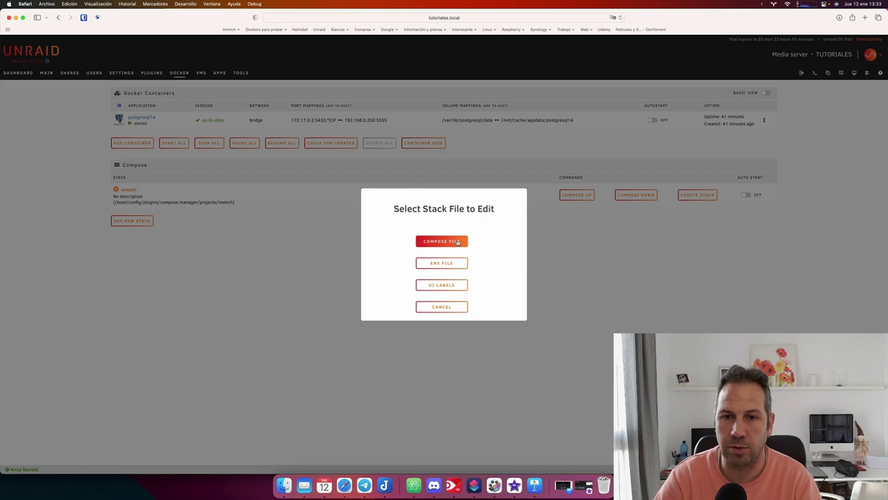
pyautogui.click(458, 242)
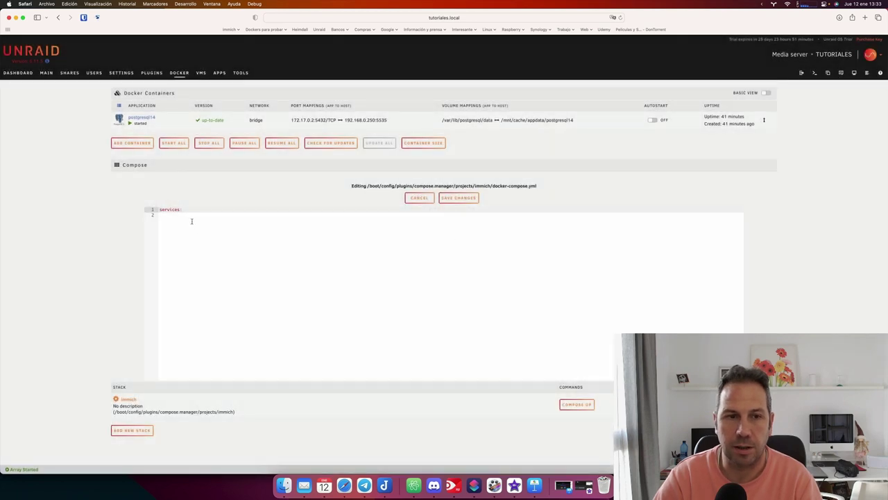
pyautogui.press('super+a')
pyautogui.press('BackSpace')
pyautogui.write('ser')
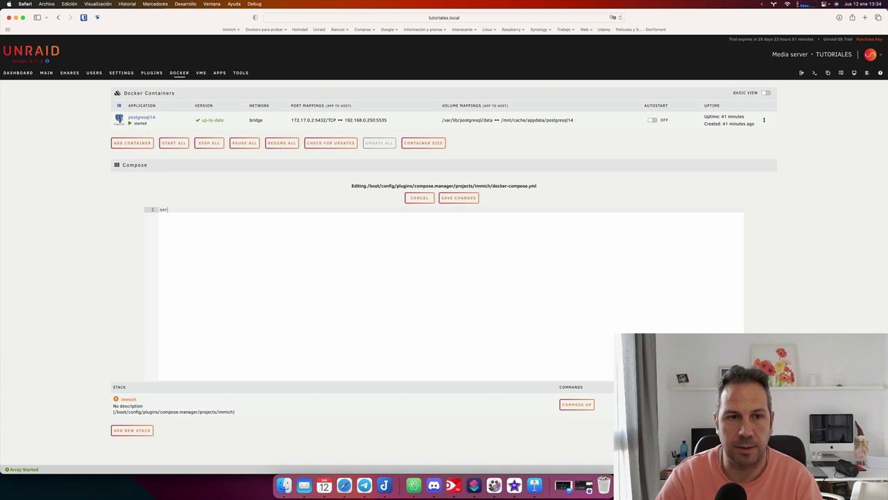
pyautogui.press('BackSpace')
pyautogui.press('BackSpace')
pyautogui.press('BackSpace')
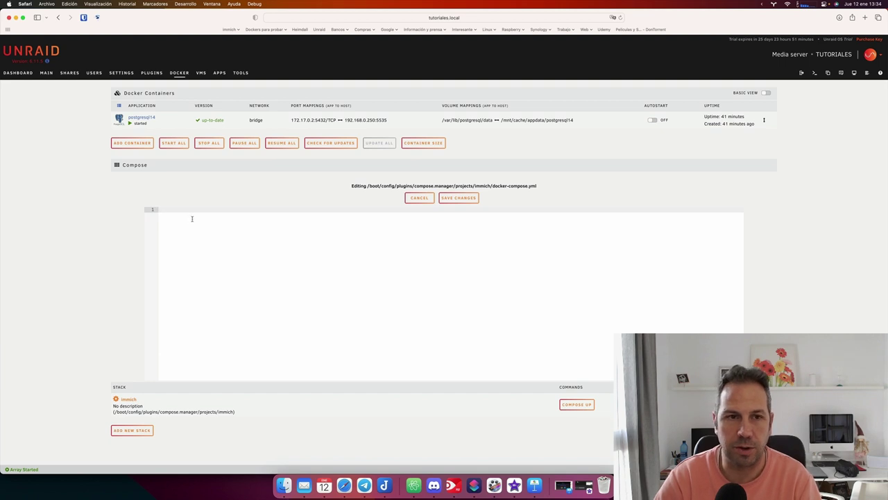
# - Copy the full docker-compose.yml from the bookmarked Immich GitHub raw page into the empty compose file
pyautogui.click(237, 31)
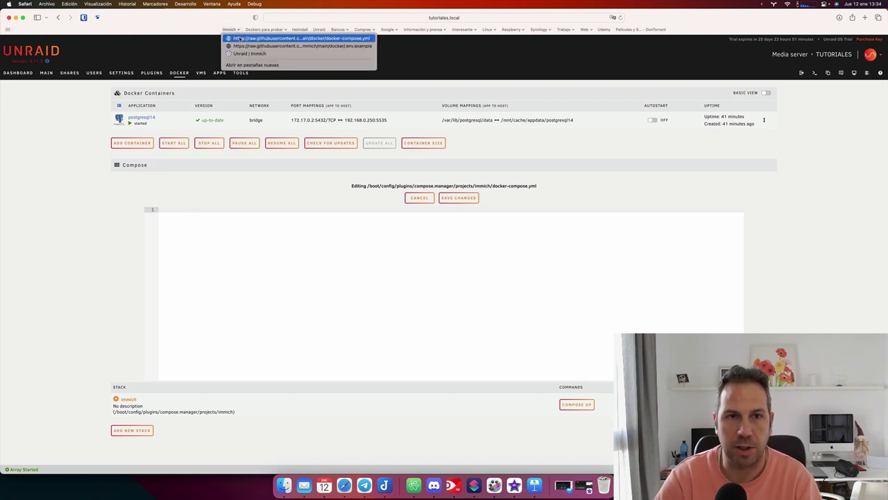
pyautogui.click(239, 39)
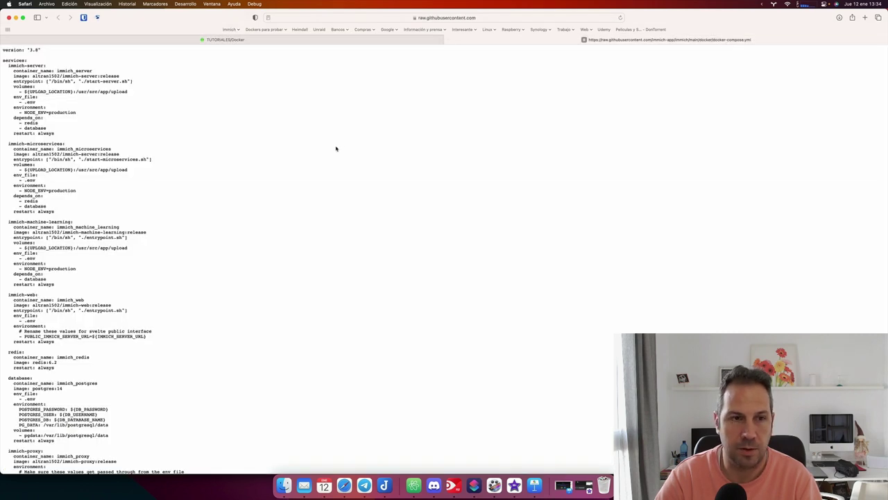
pyautogui.press('super+a')
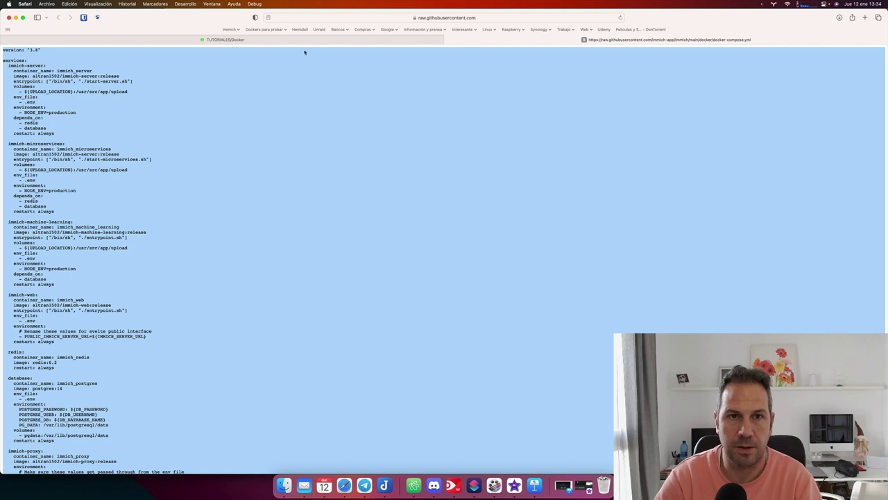
pyautogui.click(304, 40)
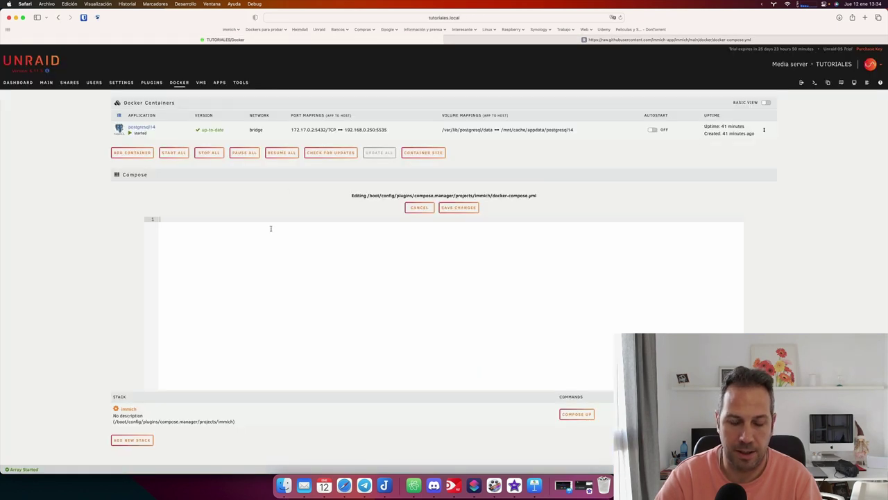
pyautogui.press('super+v')
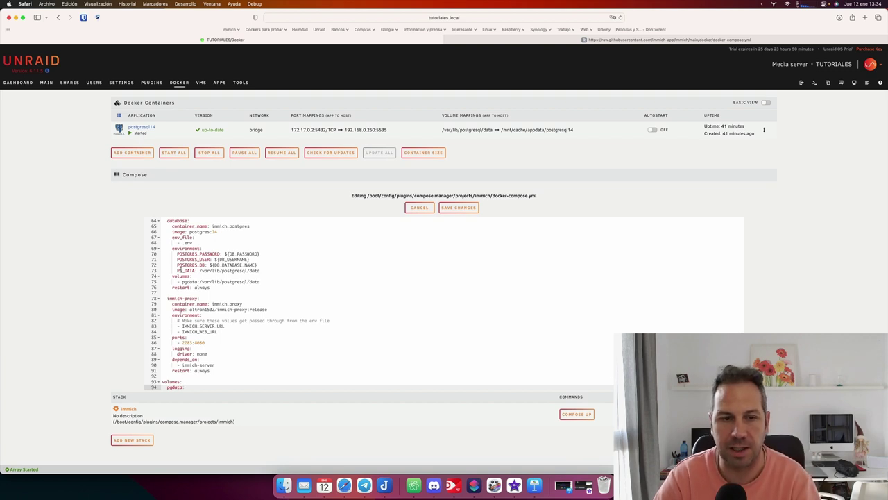
# - Comment out the database dependency line with # in the immich-server and immich-microservices services
pyautogui.scroll(15, 179, 270)
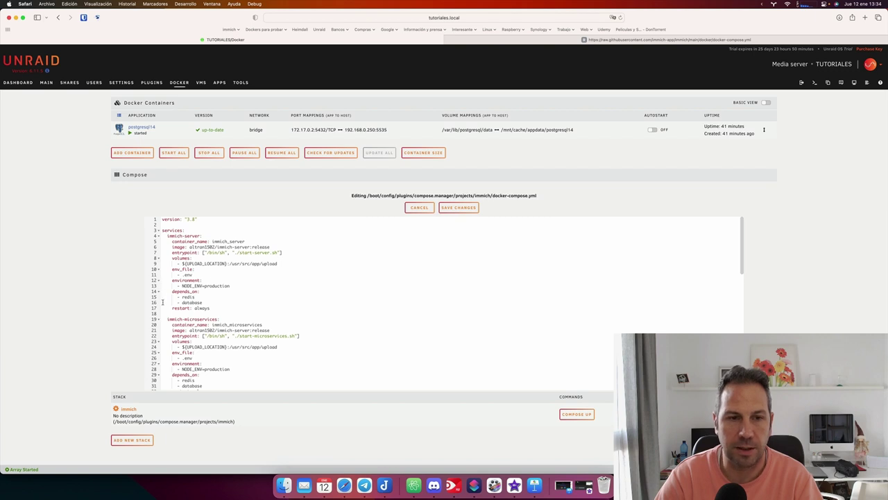
pyautogui.click(163, 301)
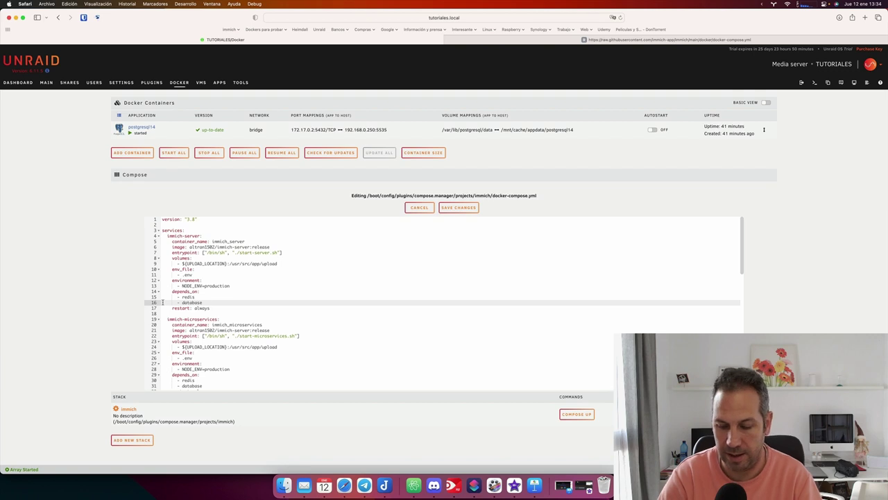
pyautogui.write('#')
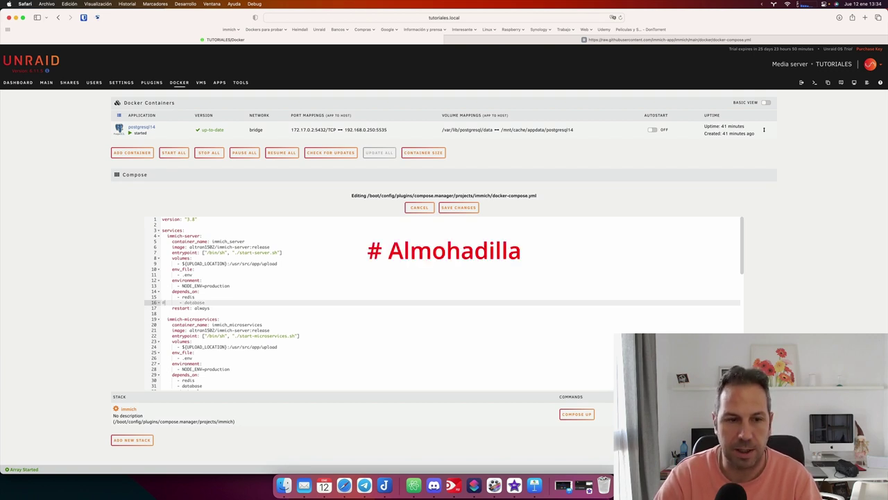
pyautogui.scroll(-2, 160, 329)
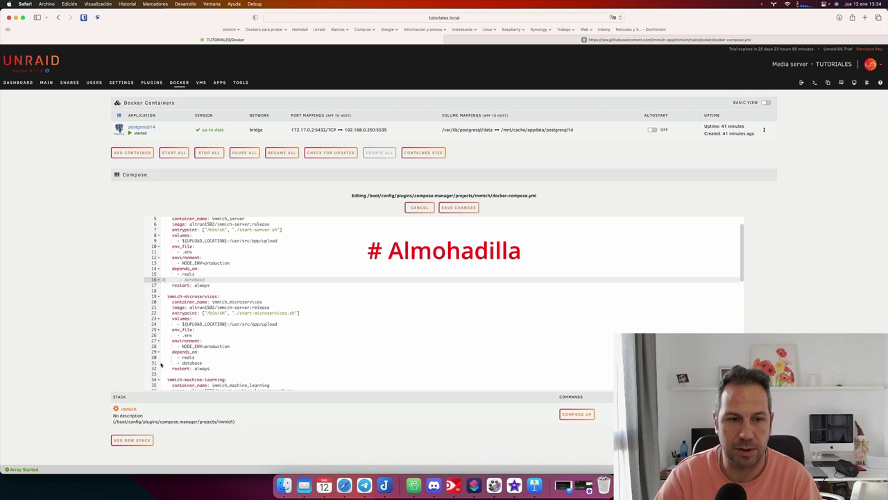
pyautogui.click(161, 363)
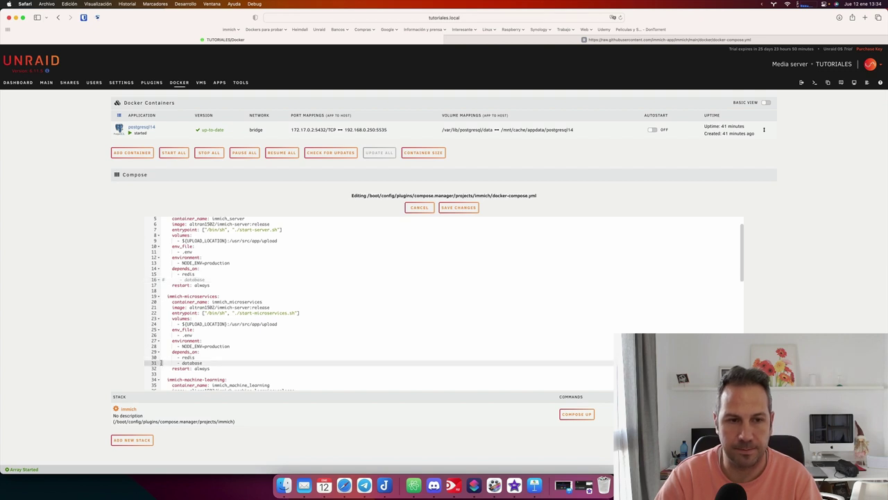
pyautogui.write('#')
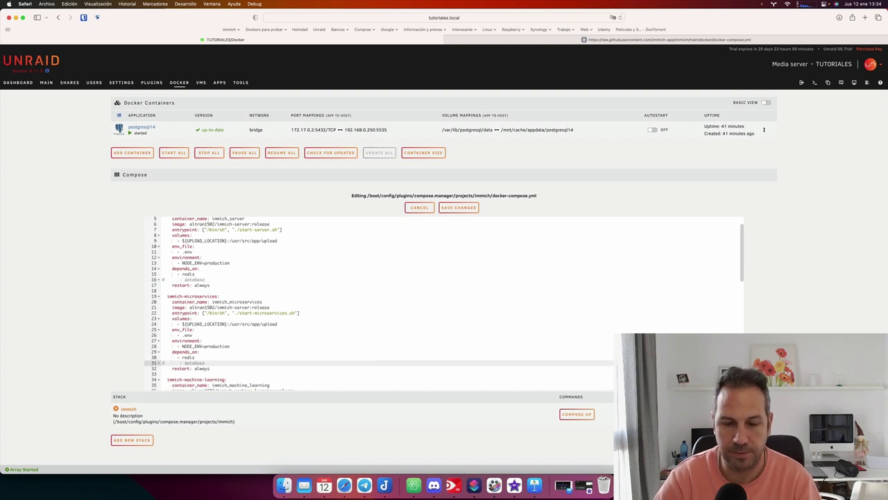
# - Comment out the depends_on and database lines with # in the immich-machine-learning service
pyautogui.scroll(-5, 375, 302)
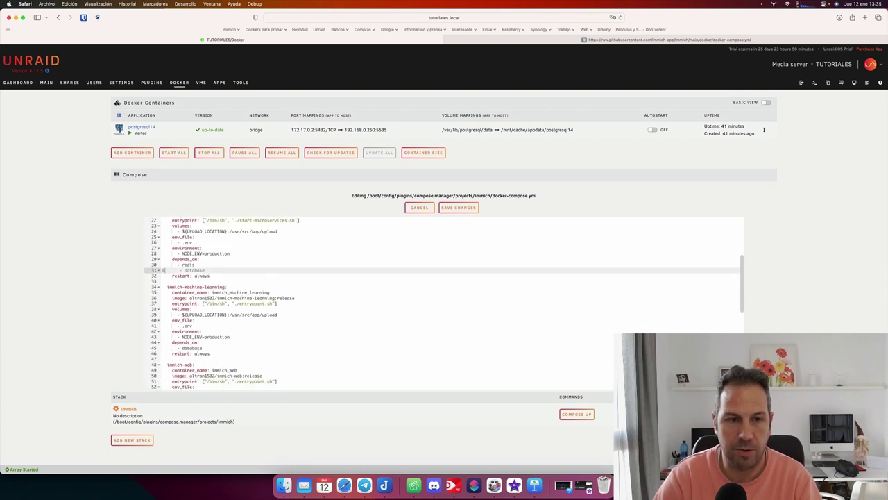
pyautogui.click(163, 342)
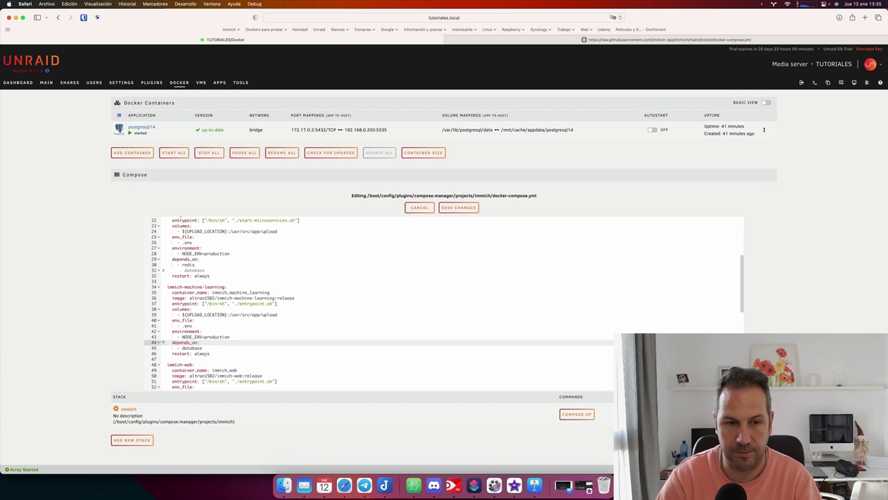
pyautogui.write('#')
pyautogui.click(163, 348)
pyautogui.write('#')
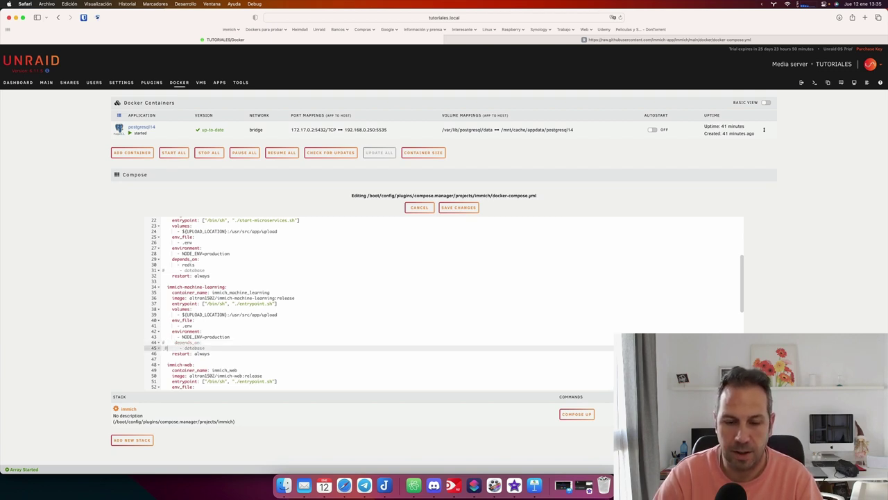
# - Comment out every line of the database service block with #, from the database heading through its restart line
pyautogui.scroll(-1, 165, 348)
pyautogui.scroll(-5, 166, 348)
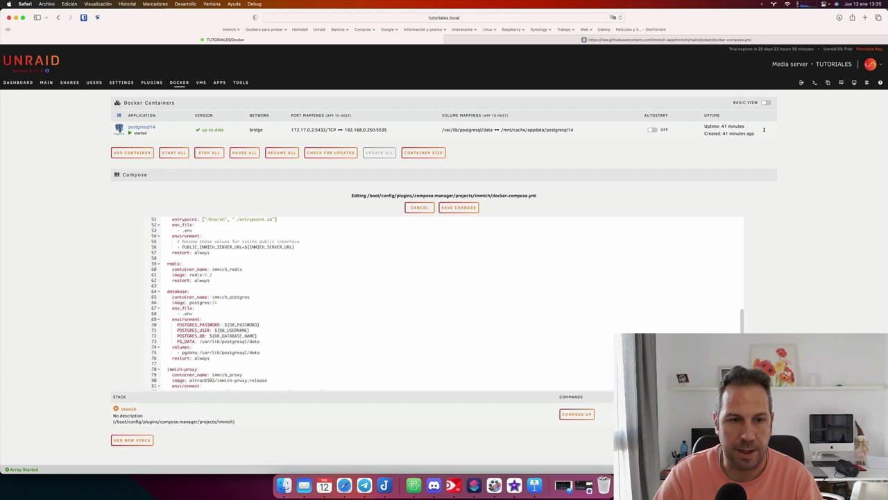
pyautogui.click(164, 292)
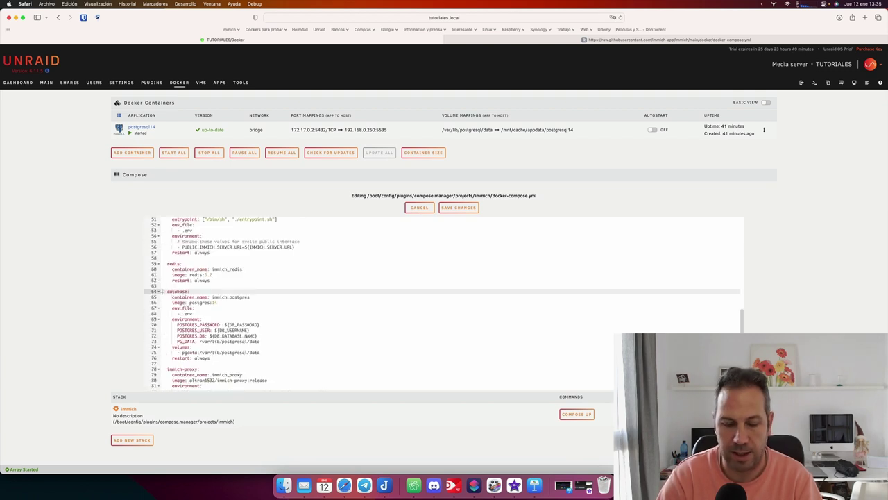
pyautogui.write('#')
pyautogui.click(165, 297)
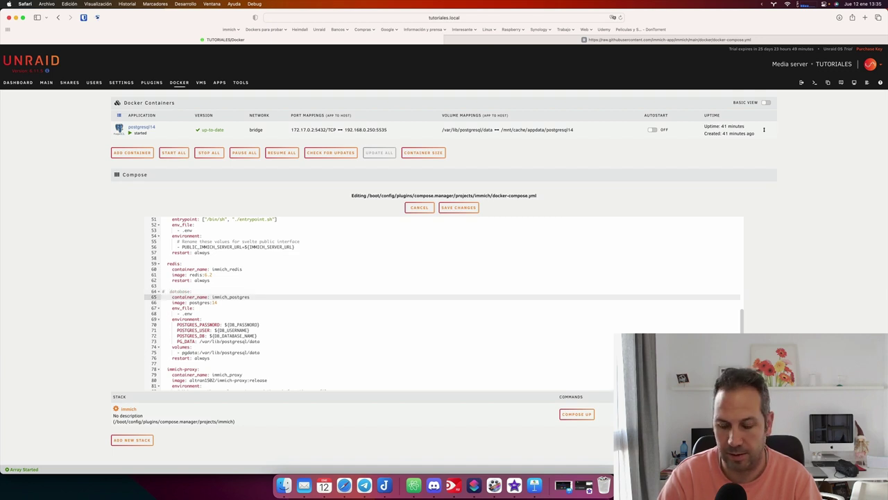
pyautogui.write('#')
pyautogui.click(166, 303)
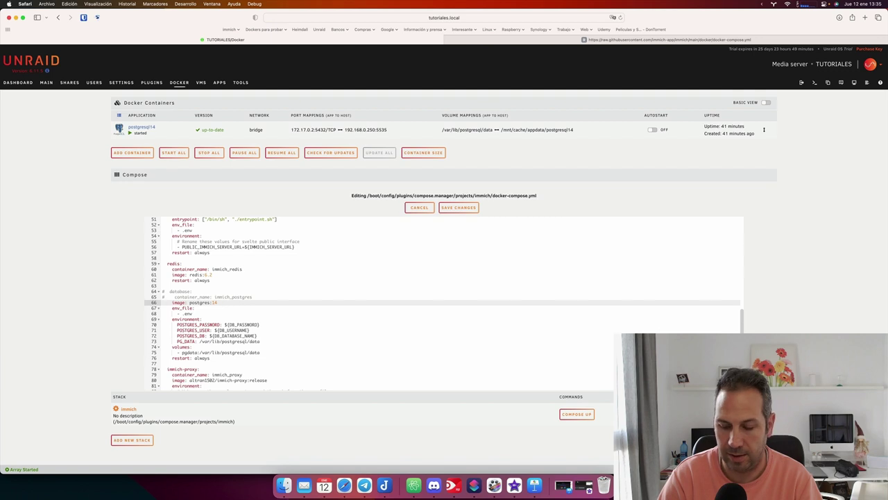
pyautogui.write('#')
pyautogui.click(165, 308)
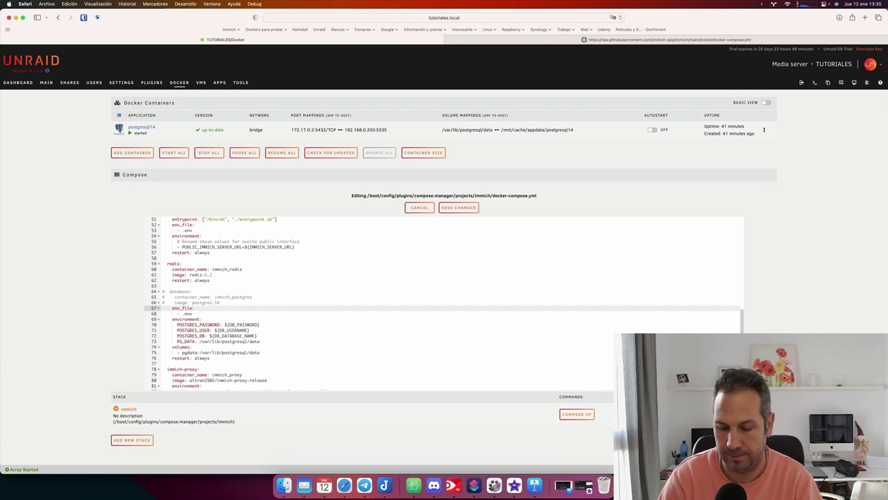
pyautogui.press('super+slash')
pyautogui.press('Down')
pyautogui.press('super+slash')
pyautogui.press('Down')
pyautogui.press('super+slash')
pyautogui.press('Down')
pyautogui.press('super+slash')
pyautogui.press('Down')
pyautogui.press('super+slash')
pyautogui.press('Down')
pyautogui.press('super+slash')
pyautogui.press('Down')
pyautogui.press('super+slash')
pyautogui.press('Down')
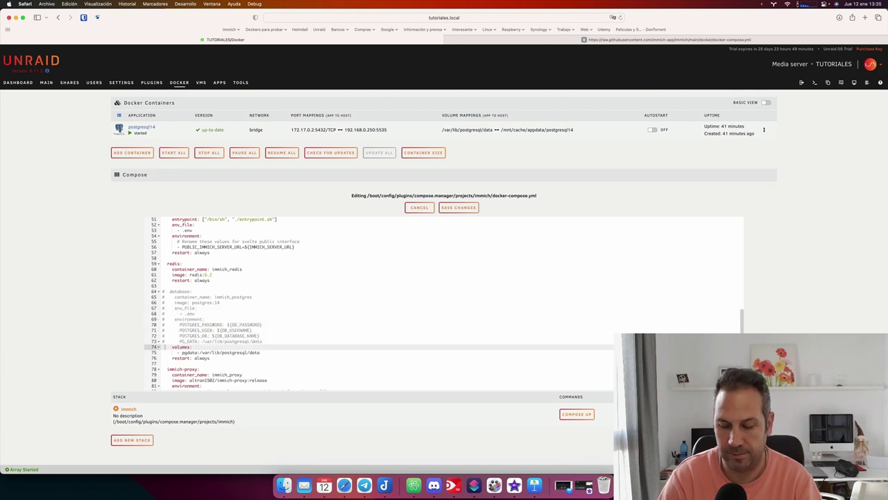
pyautogui.press('super+slash')
pyautogui.press('Down')
pyautogui.press('super+slash')
pyautogui.press('Down')
pyautogui.press('super+slash')
# - Comment out the final volumes and pgdata lines with #, and save the compose file leaving all service label fields blank
pyautogui.scroll(-4, 186, 292)
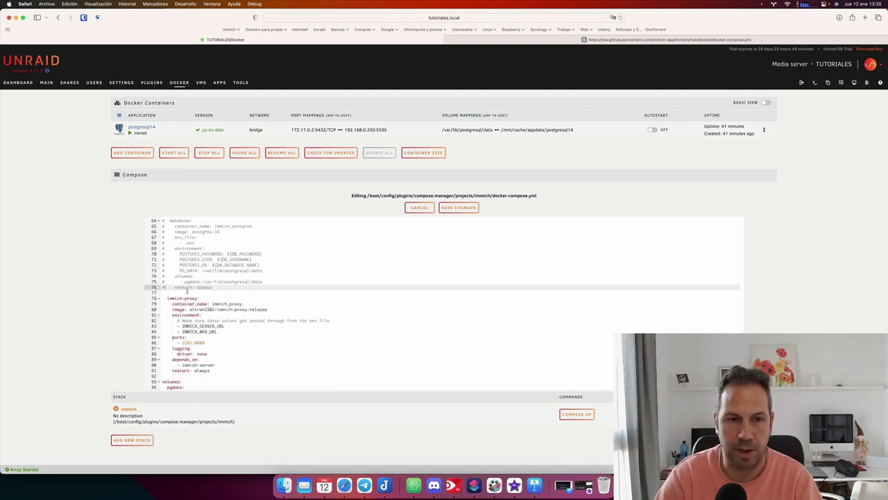
pyautogui.click(162, 382)
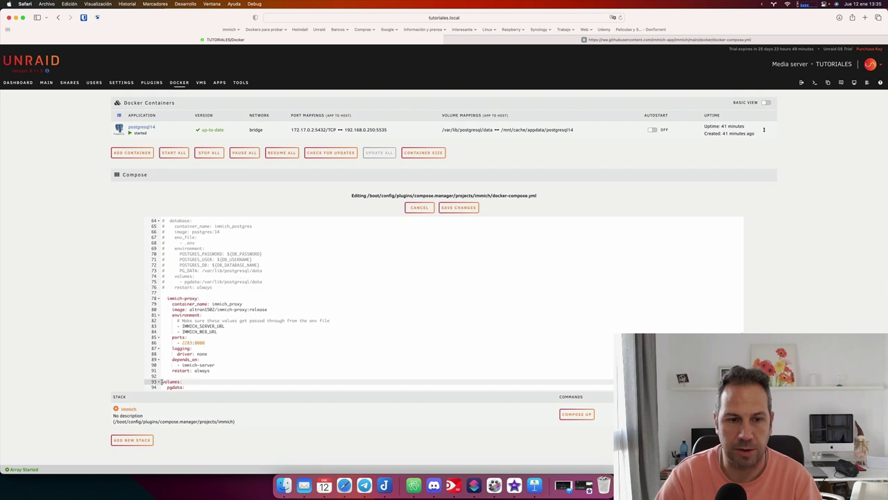
pyautogui.press('super+slash')
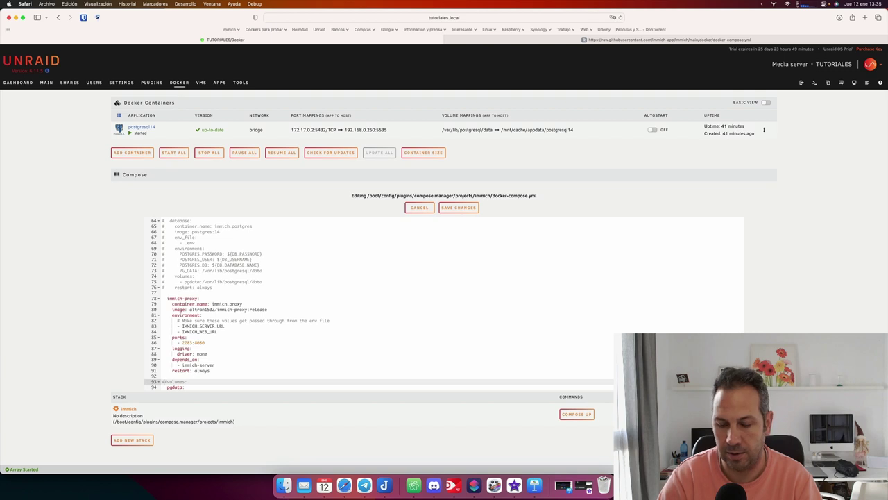
pyautogui.click(165, 387)
pyautogui.press('super+slash')
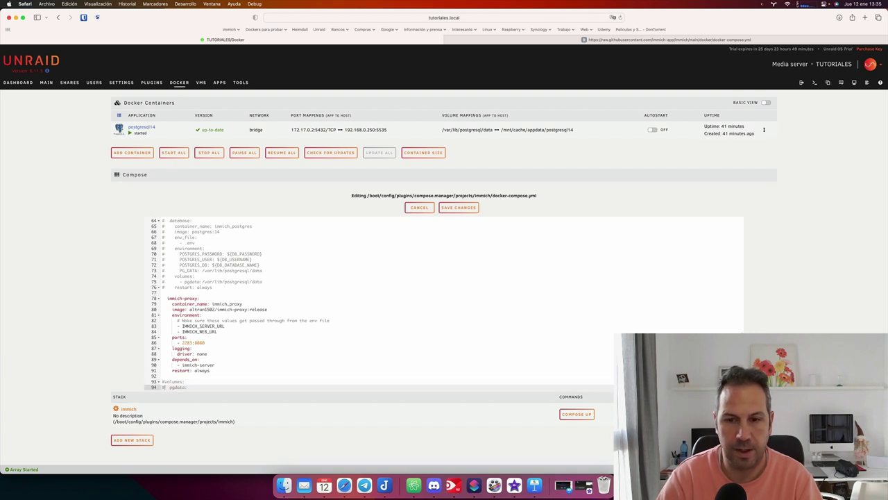
pyautogui.click(456, 209)
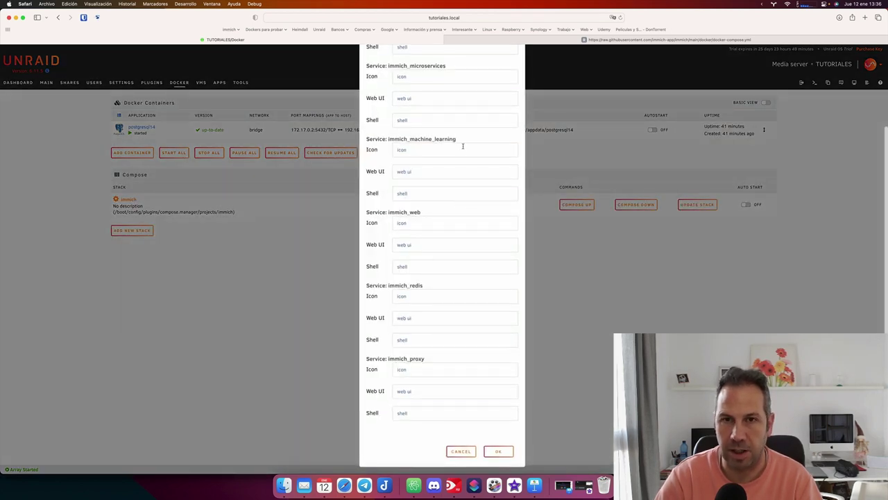
pyautogui.click(492, 451)
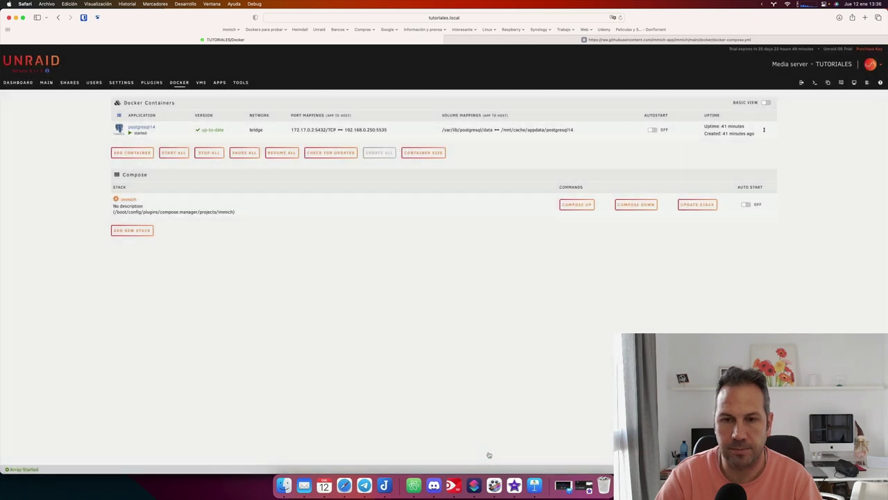
# - Reopen the immich stack's compose file, review the commented-out sections up to the first line, and close it without changes
pyautogui.click(116, 200)
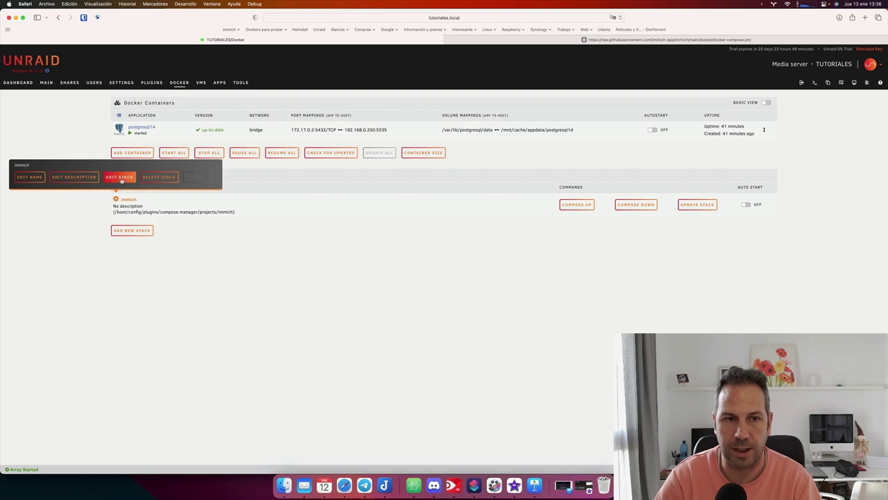
pyautogui.click(120, 178)
pyautogui.click(442, 247)
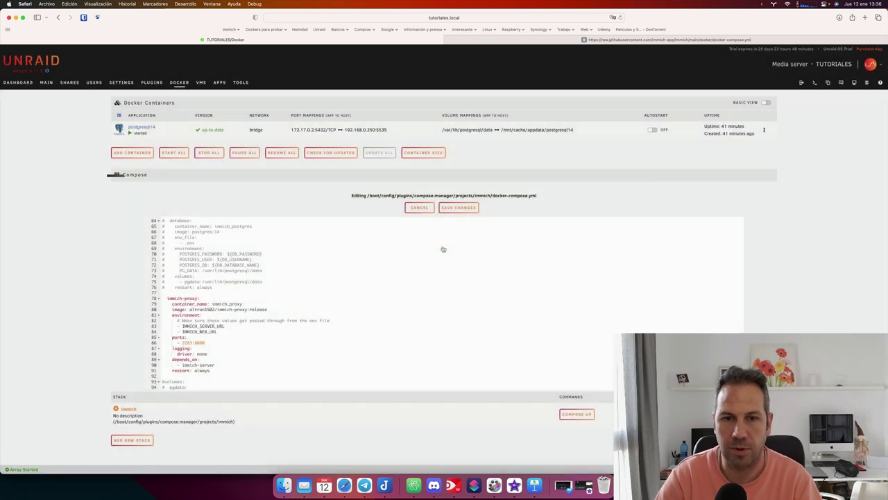
pyautogui.scroll(15, 183, 347)
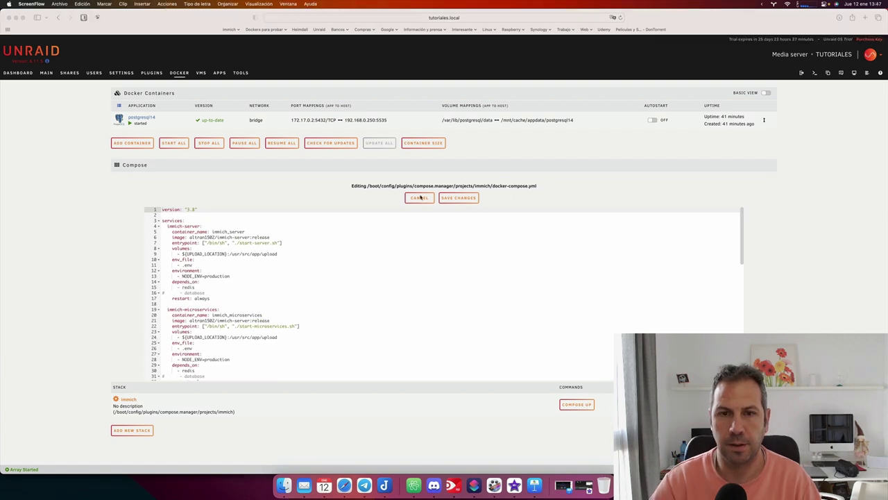
pyautogui.click(419, 198)
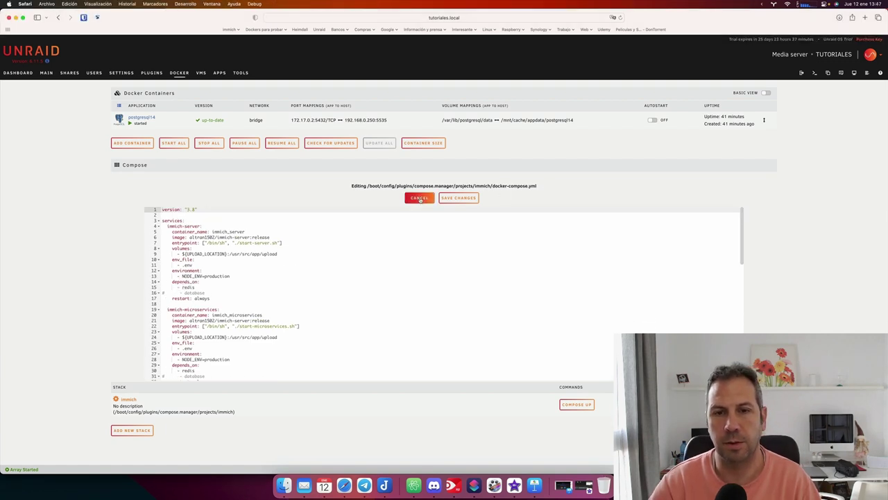
pyautogui.click(419, 198)
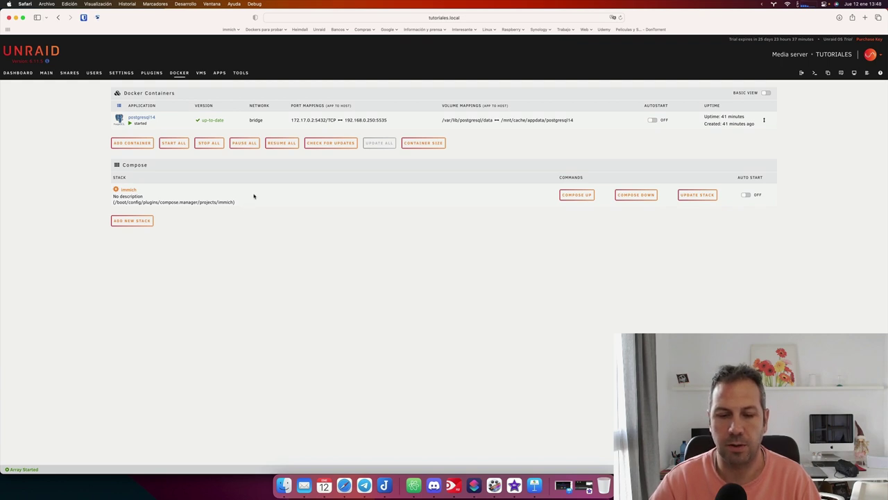
# - Open the Unraid server's terminal with enlarged text and change to the /mnt/user directory
pyautogui.click(814, 74)
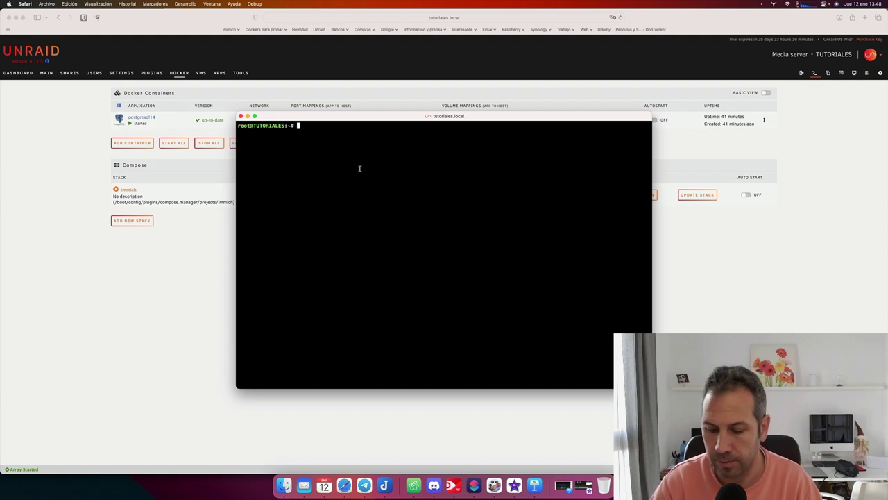
pyautogui.press('super+plus')
pyautogui.press('super+plus')
pyautogui.press('super+plus')
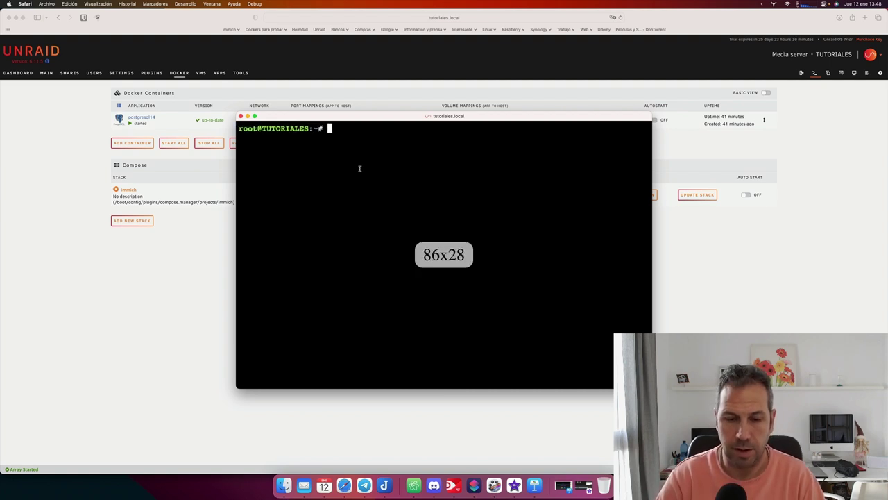
pyautogui.write('cd /mnt')
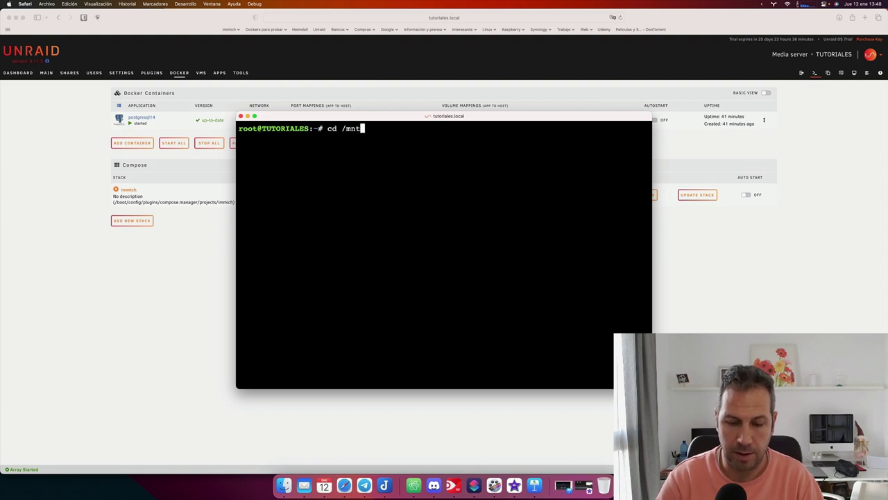
pyautogui.write('/')
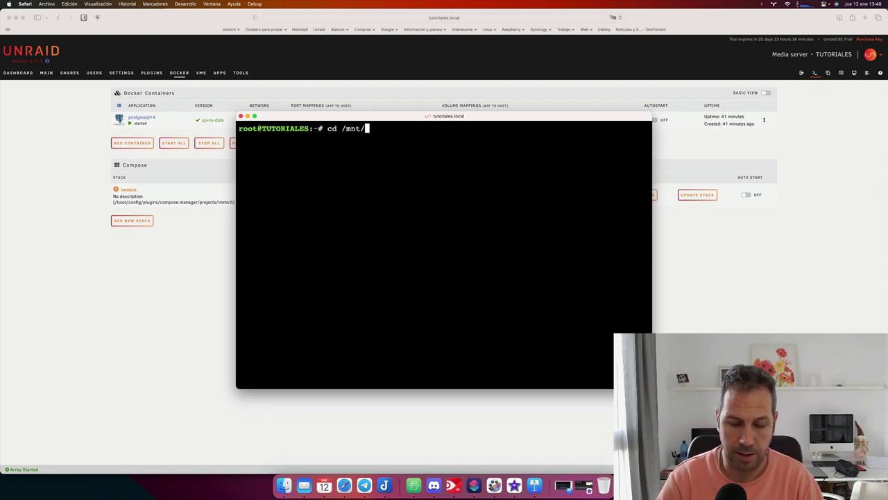
pyautogui.write('user')
pyautogui.press('Return')
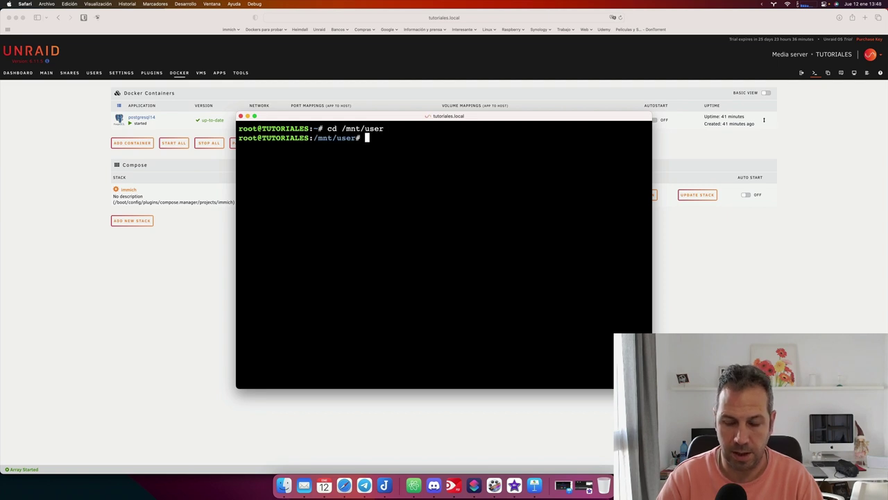
# - Create a directory named imagenes in /mnt/user
pyautogui.write('mkdir')
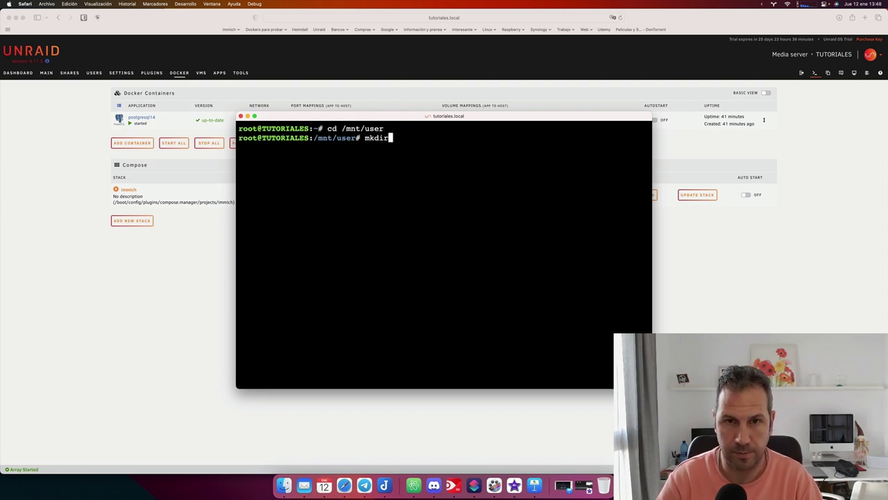
pyautogui.write(' ima')
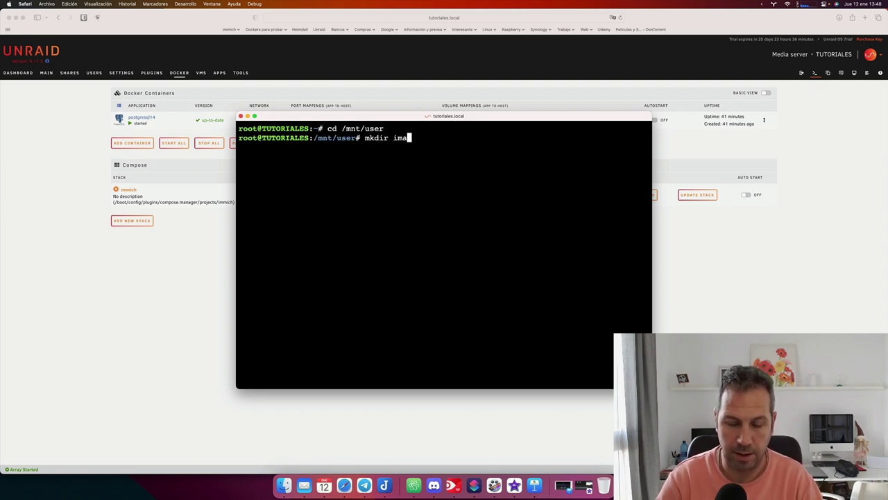
pyautogui.write('genes')
pyautogui.press('Return')
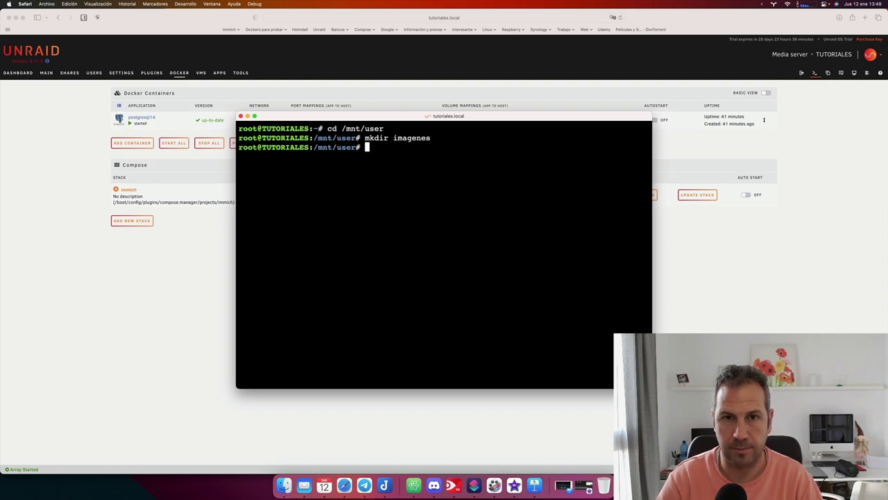
# - Create a directory named immich inside imagenes and list the contents of imagenes
pyautogui.write('cd ')
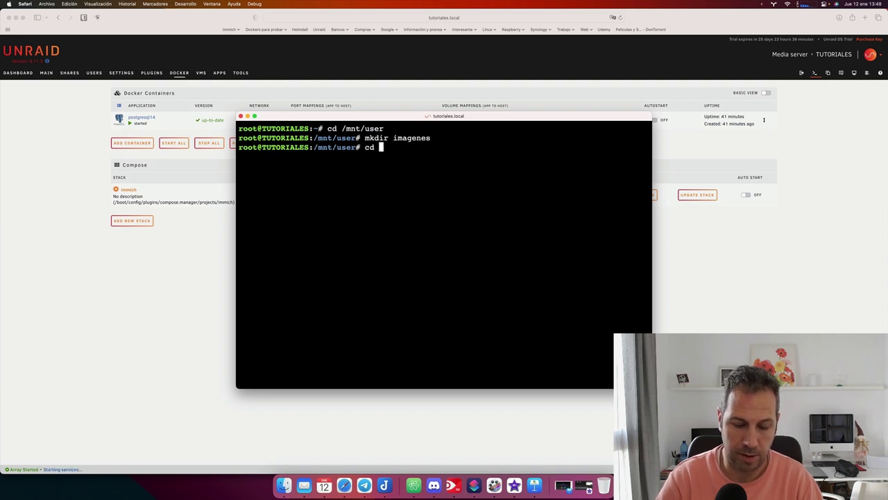
pyautogui.write('i')
pyautogui.press('Tab')
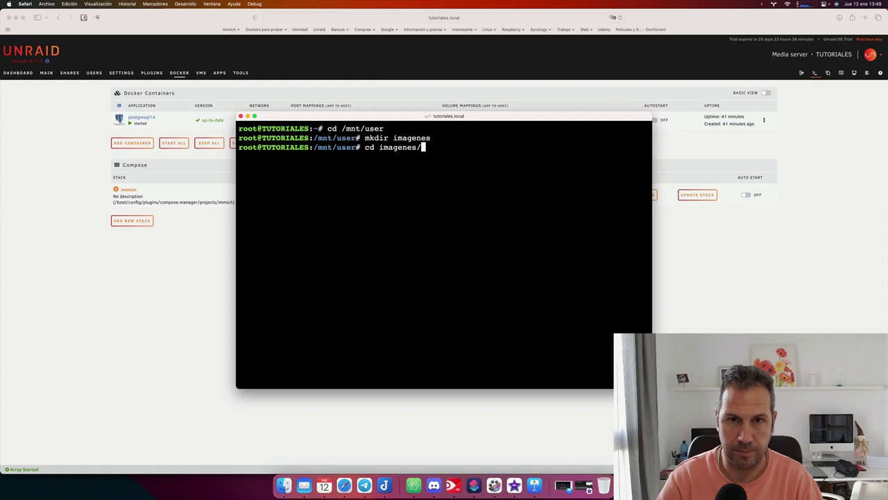
pyautogui.press('Return')
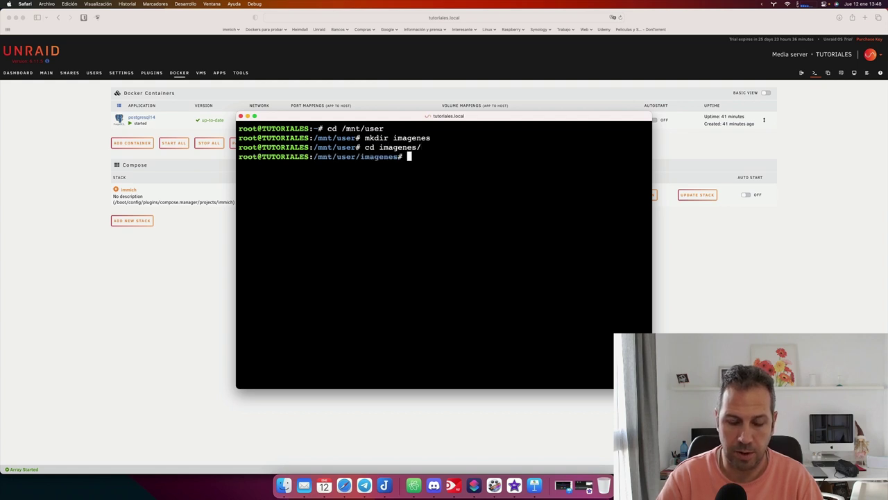
pyautogui.write('mkdir ')
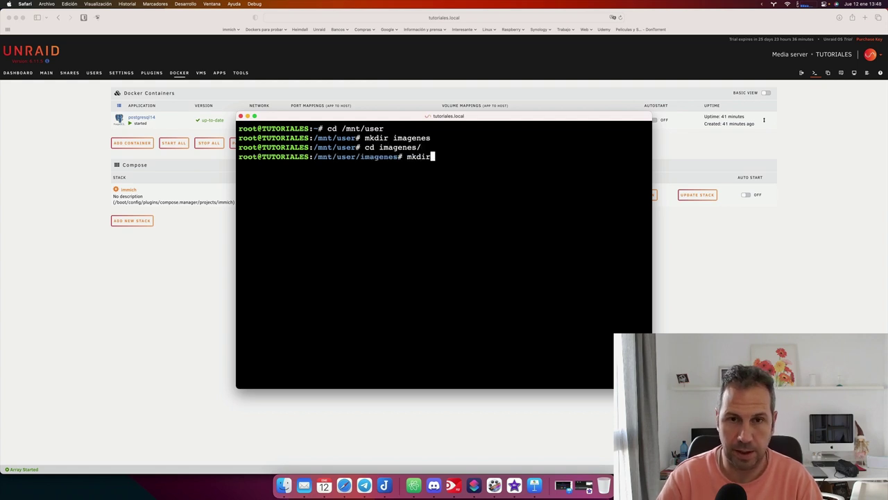
pyautogui.write('immich')
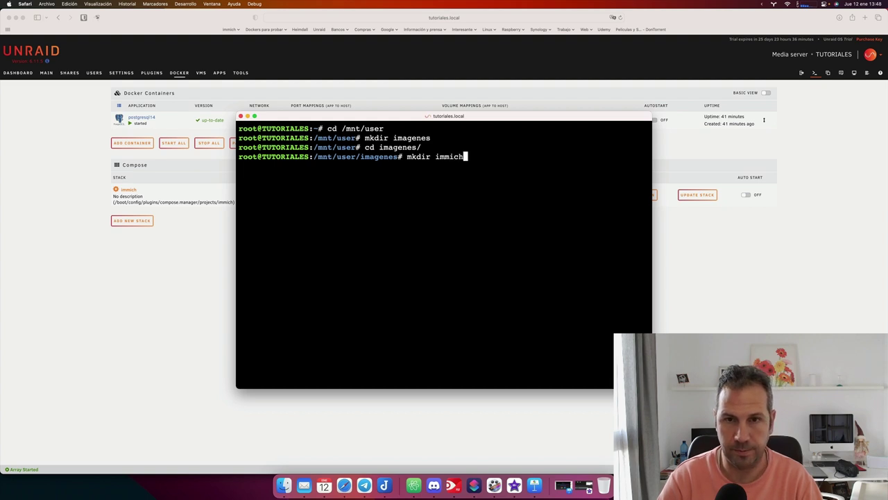
pyautogui.press('Return')
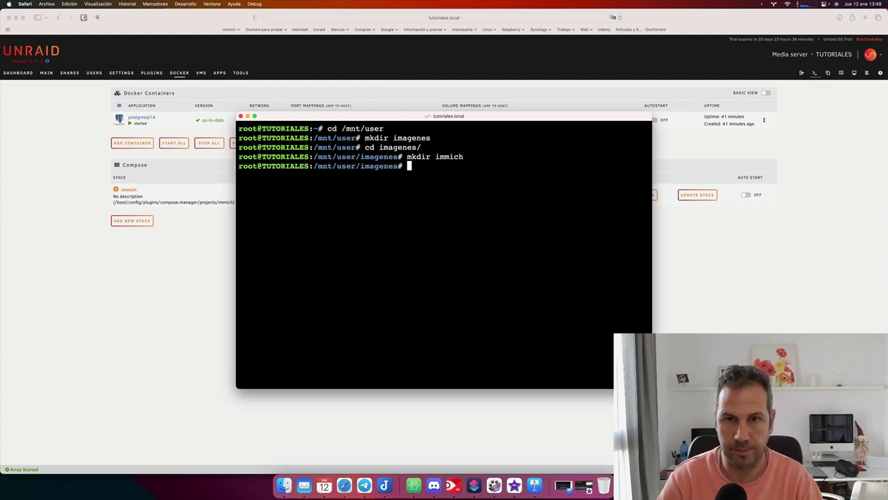
pyautogui.write('ls')
pyautogui.press('Return')
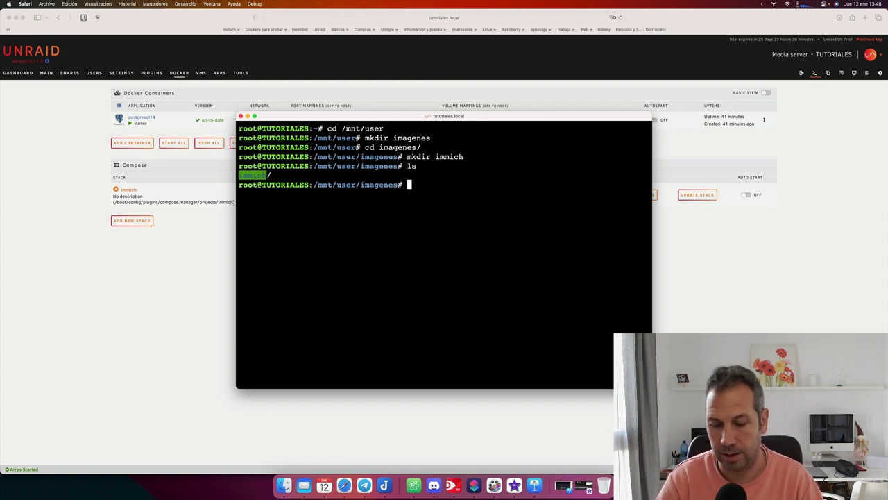
# - Generate a random secret in the terminal with openssl rand -base64 128
pyautogui.write('o')
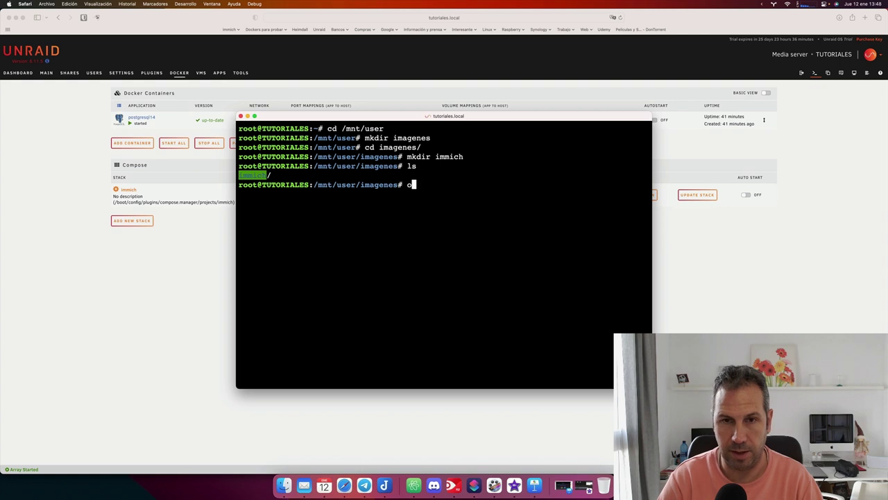
pyautogui.write('penssl')
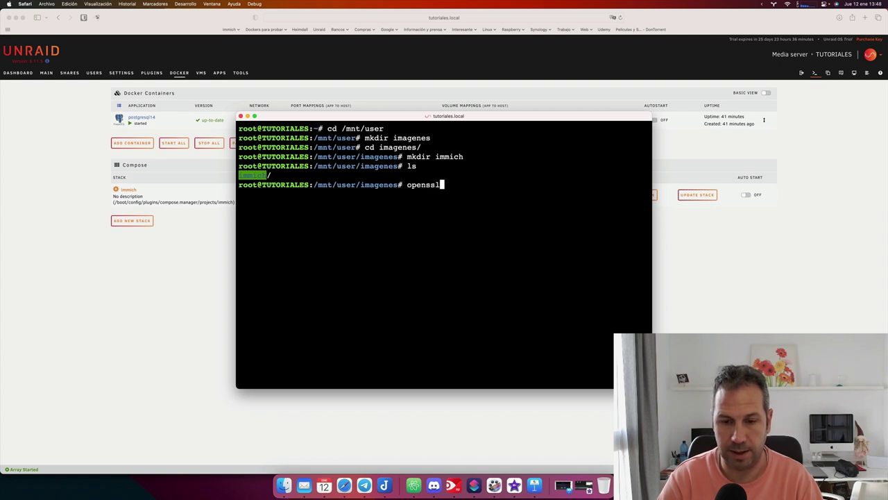
pyautogui.write(' rand')
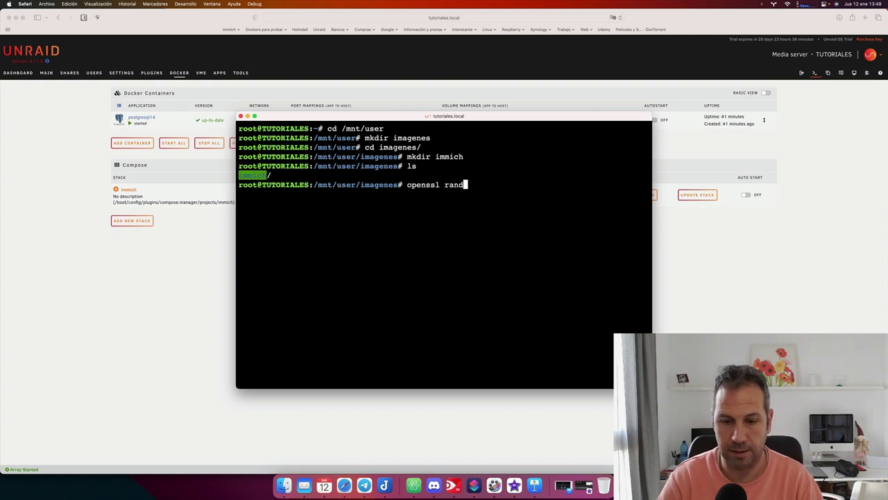
pyautogui.write(' -bas')
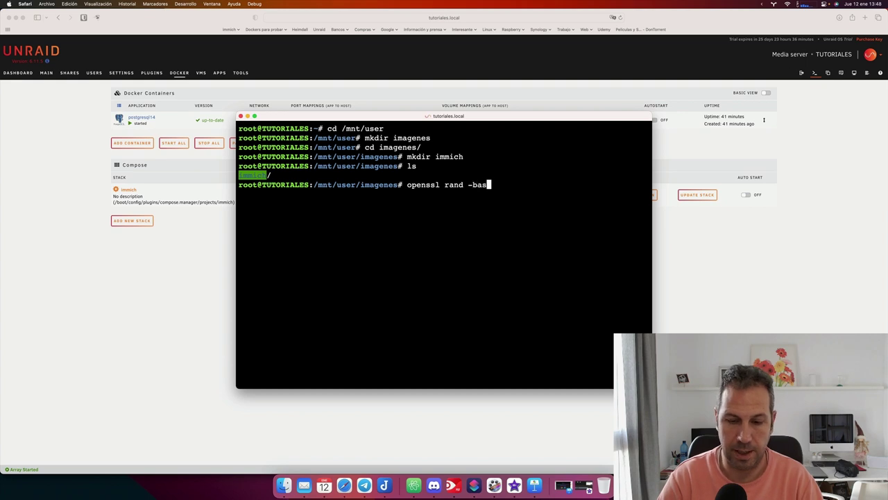
pyautogui.write('e64 128')
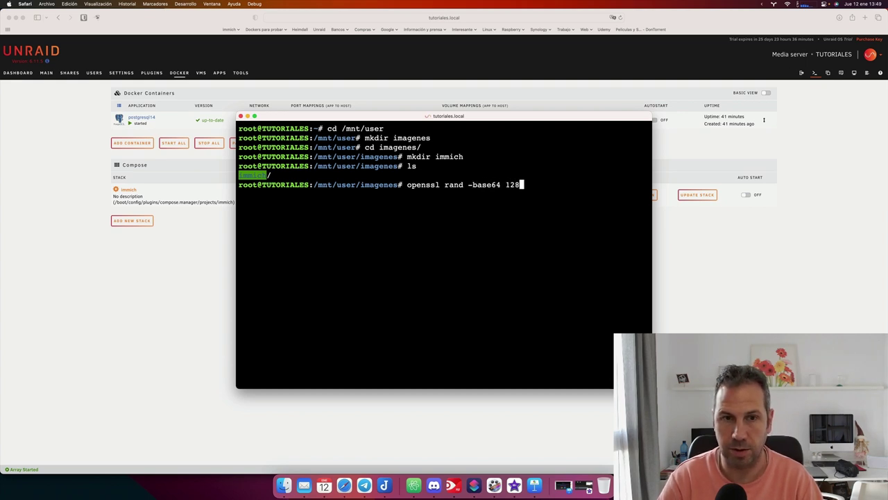
pyautogui.press('Return')
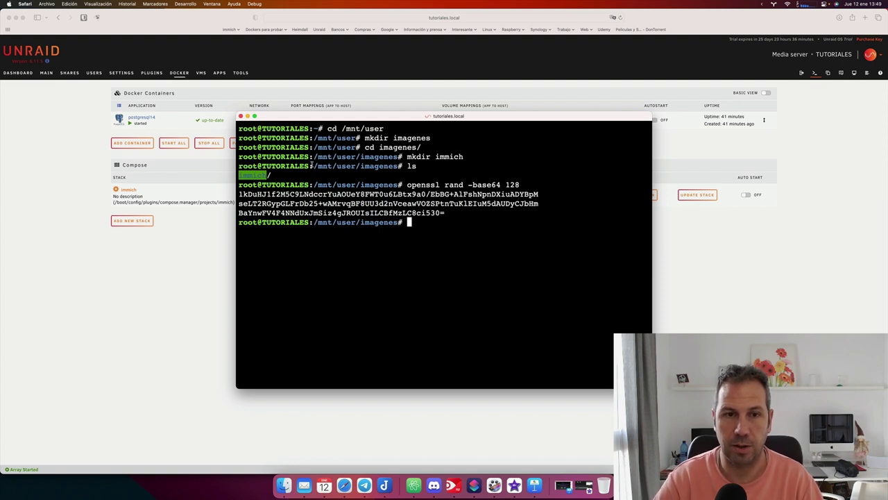
# - Copy the complete generated secret from the terminal output and close the terminal
pyautogui.moveTo(239, 194); pyautogui.dragTo(446, 214)
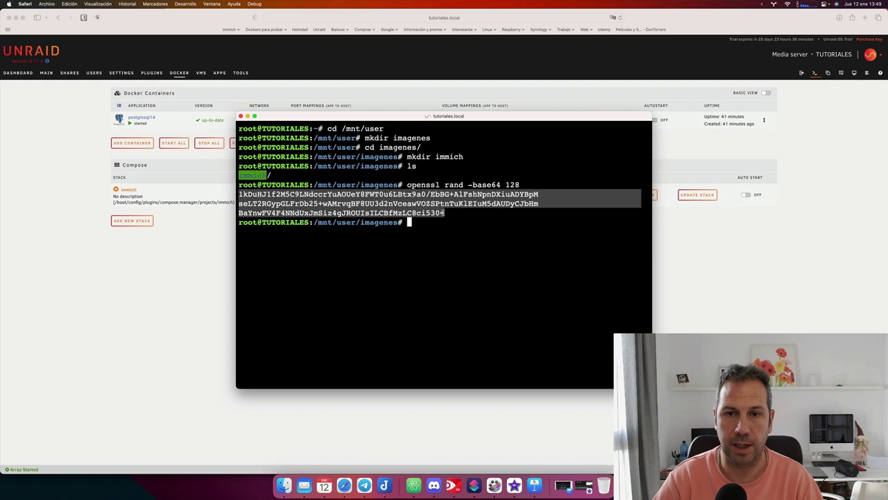
pyautogui.rightClick(445, 213)
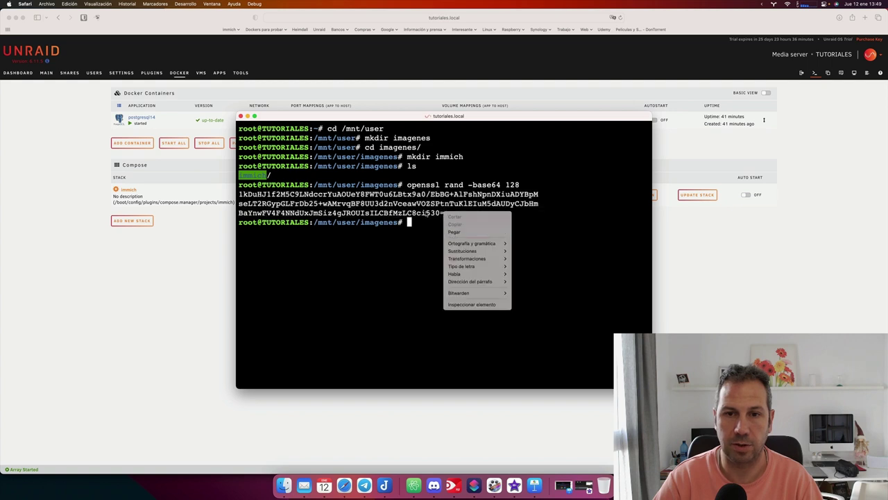
pyautogui.click(444, 215)
pyautogui.moveTo(445, 214); pyautogui.dragTo(239, 195)
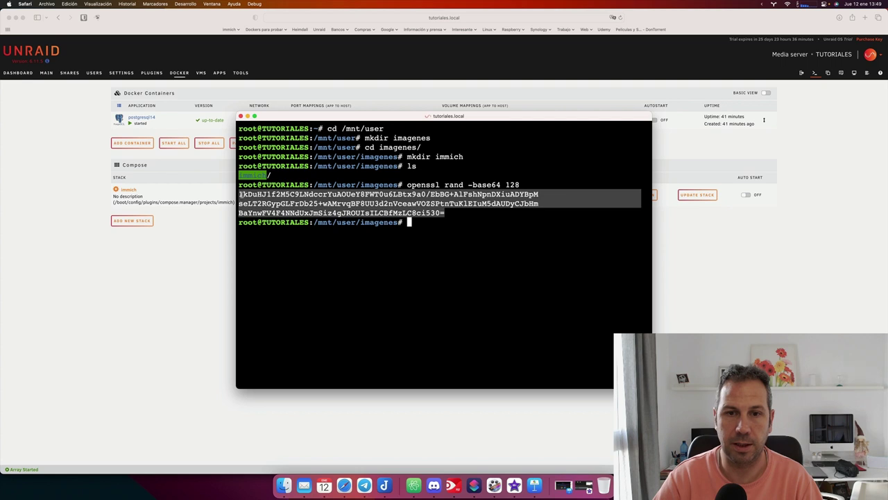
pyautogui.rightClick(264, 200)
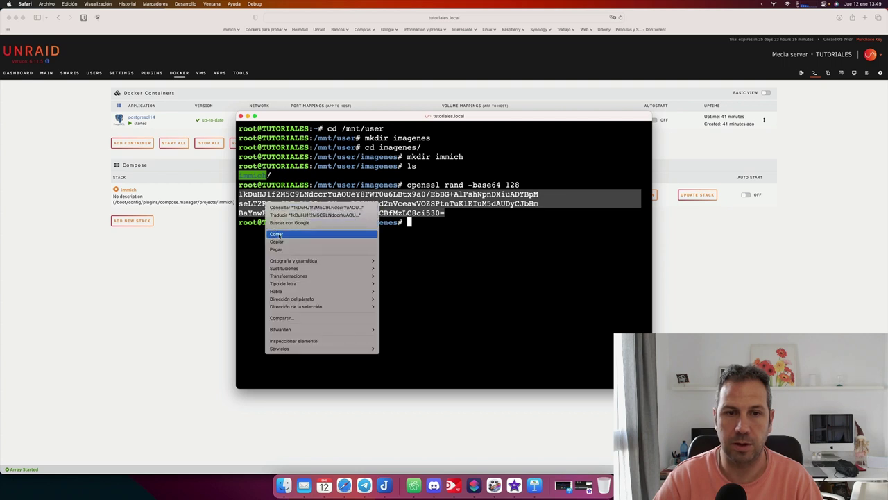
pyautogui.click(279, 243)
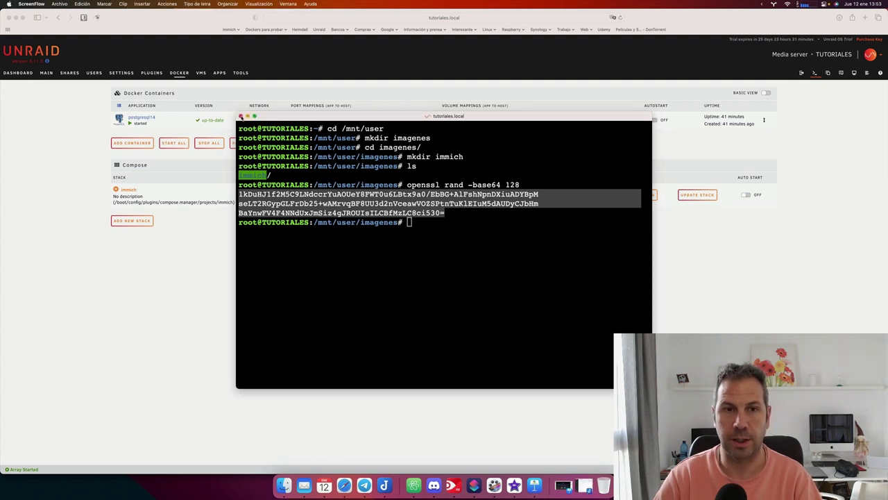
pyautogui.click(240, 116)
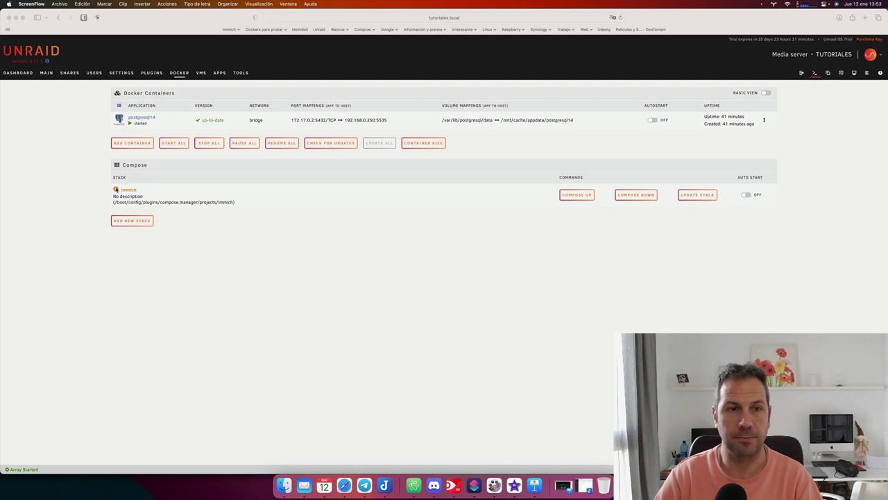
# - Open the immich stack's ENV file for editing
pyautogui.click(116, 189)
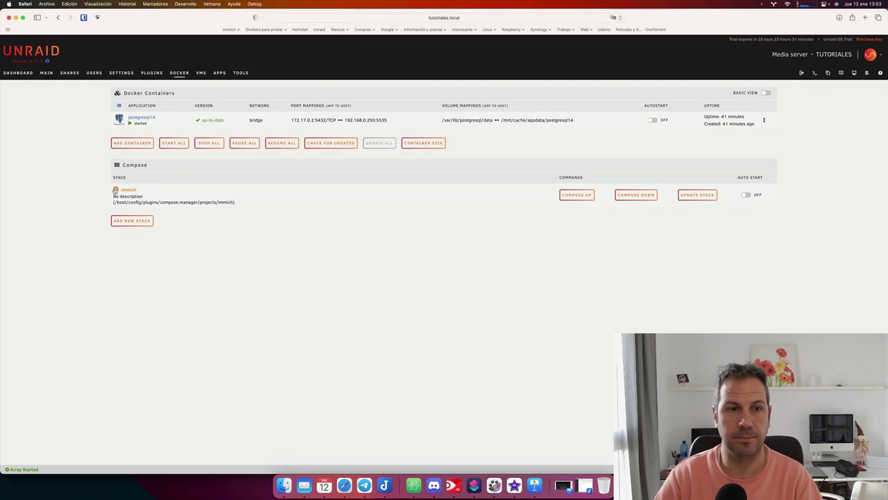
pyautogui.click(116, 190)
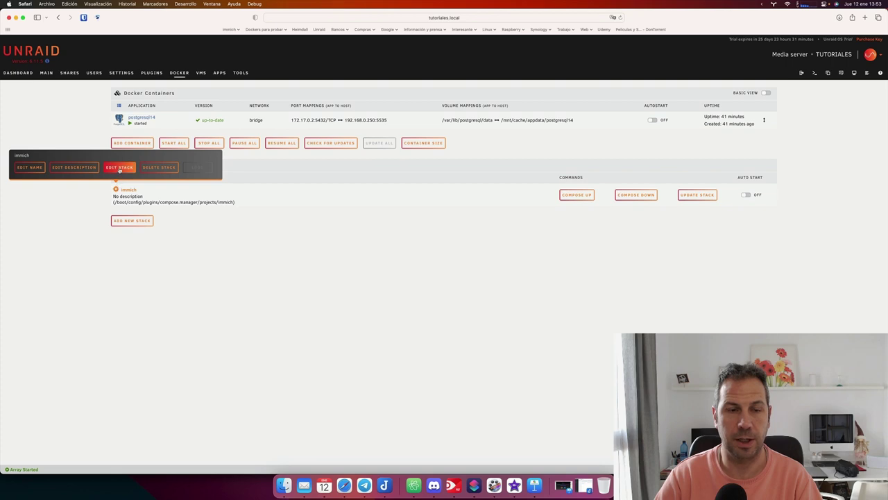
pyautogui.click(119, 170)
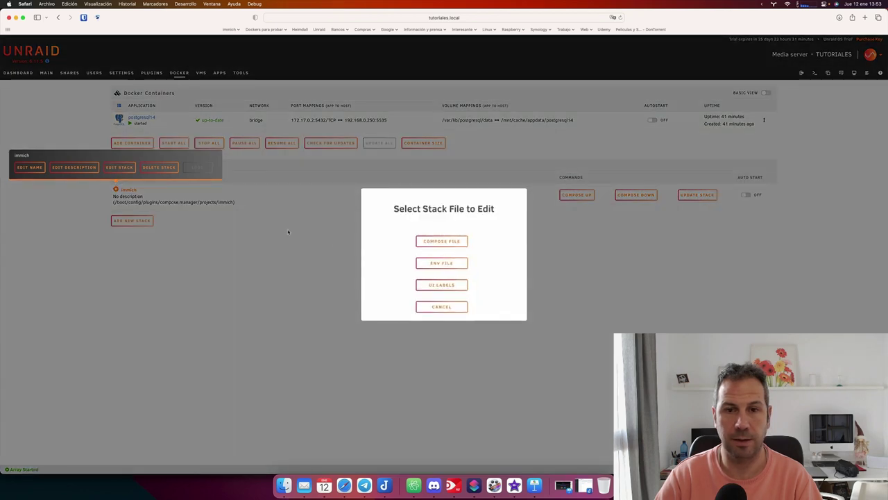
pyautogui.click(429, 263)
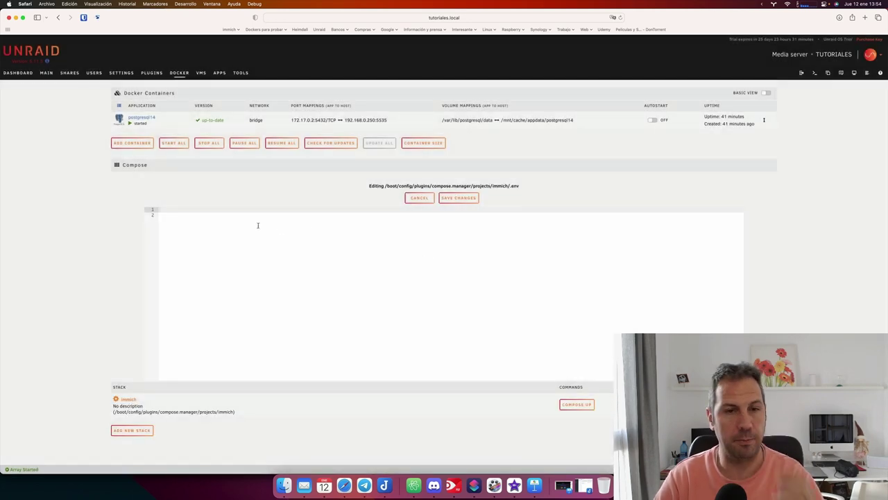
# - Copy the full contents of Immich's bookmarked .env.example page and paste them into the stack's empty .env file
pyautogui.click(231, 30)
pyautogui.click(278, 43)
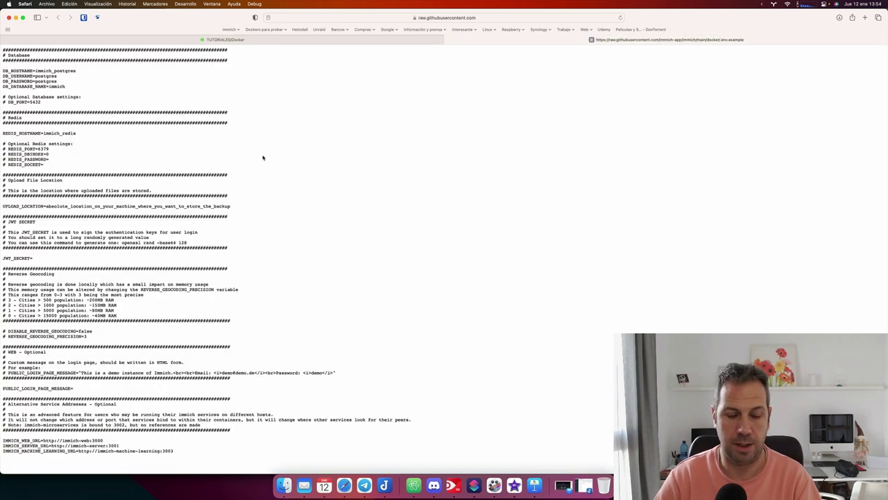
pyautogui.press('super+a')
pyautogui.press('super+c')
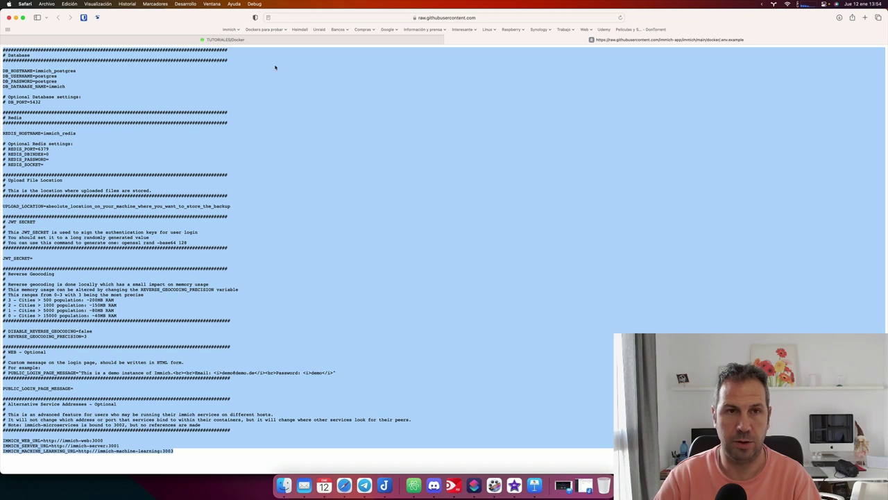
pyautogui.click(359, 47)
pyautogui.click(308, 234)
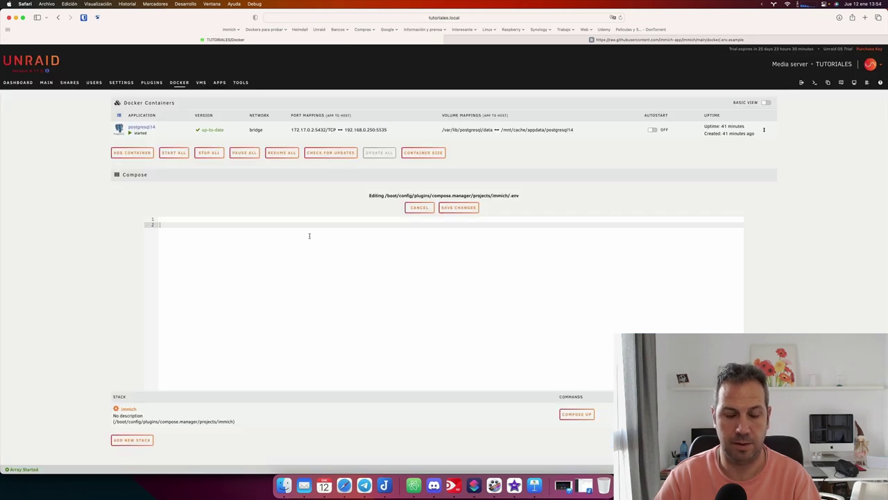
pyautogui.press('super+v')
pyautogui.scroll(15, 313, 269)
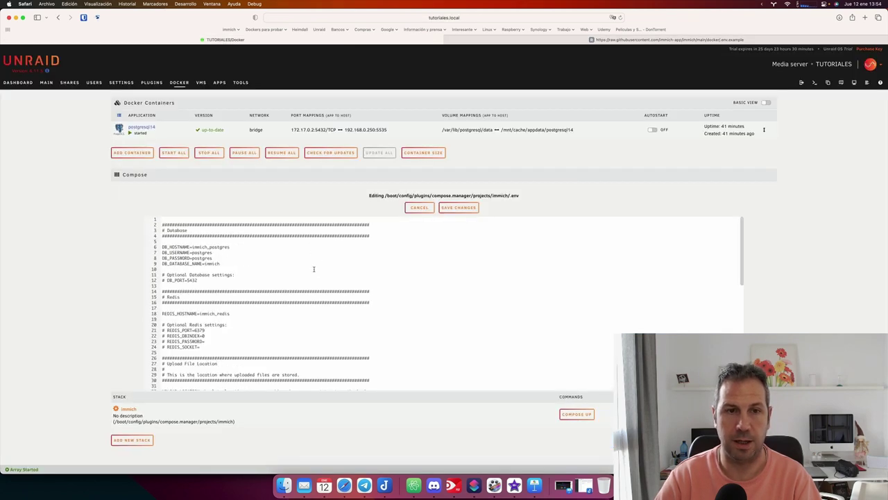
# - Set DB_HOSTNAME to 192.168.0.250 in the .env file
pyautogui.click(231, 247)
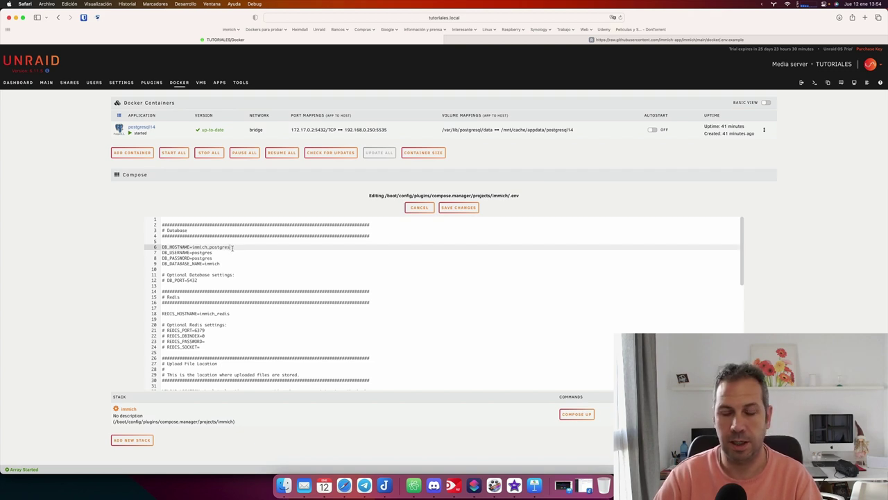
pyautogui.press('BackSpace')
pyautogui.press('BackSpace')
pyautogui.press('BackSpace')
pyautogui.press('BackSpace')
pyautogui.press('BackSpace')
pyautogui.press('BackSpace')
pyautogui.press('BackSpace')
pyautogui.press('BackSpace')
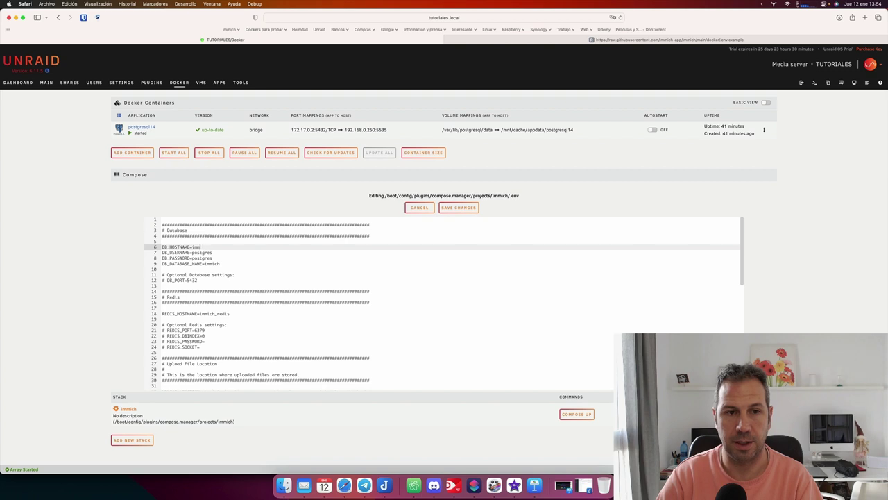
pyautogui.press('BackSpace')
pyautogui.press('BackSpace')
pyautogui.press('BackSpace')
pyautogui.write('192.')
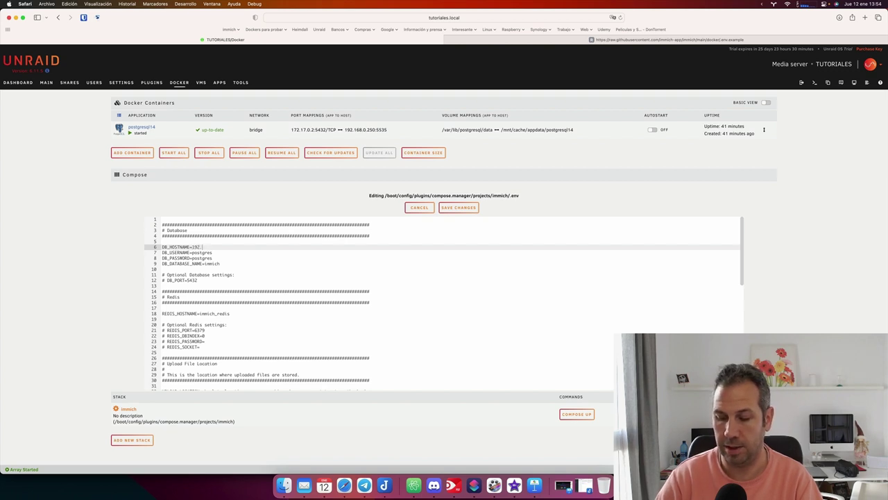
pyautogui.write('168.0.250')
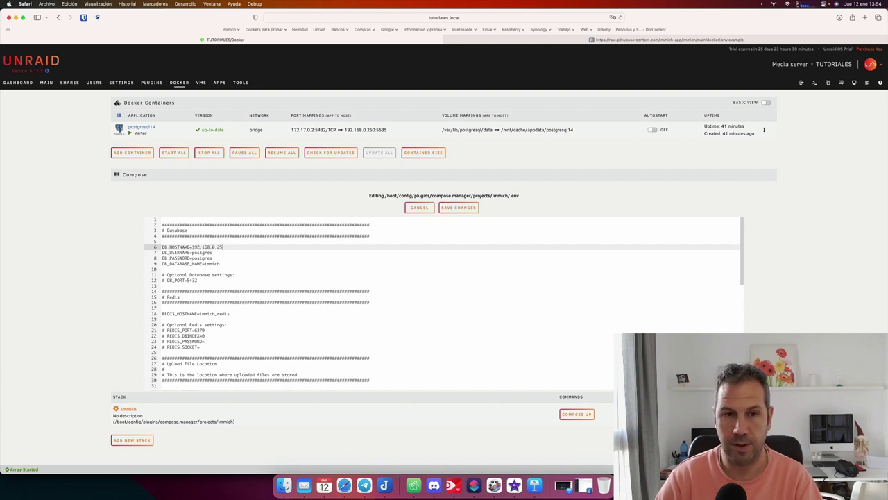
# - Set DB_USERNAME to immichdb in the .env file
pyautogui.click(212, 252)
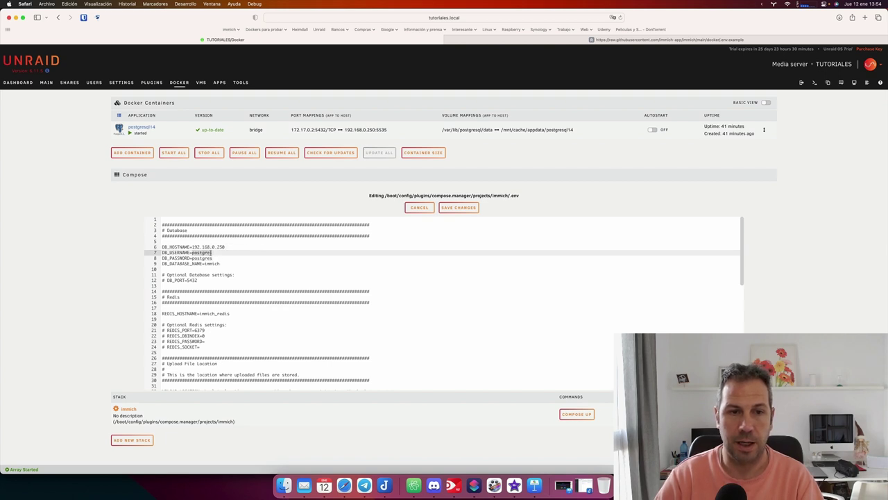
pyautogui.write('immi')
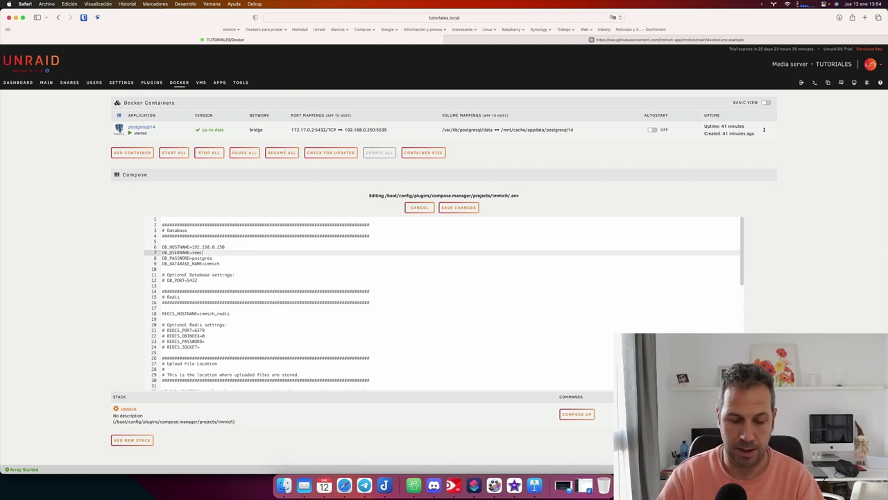
pyautogui.write('ch')
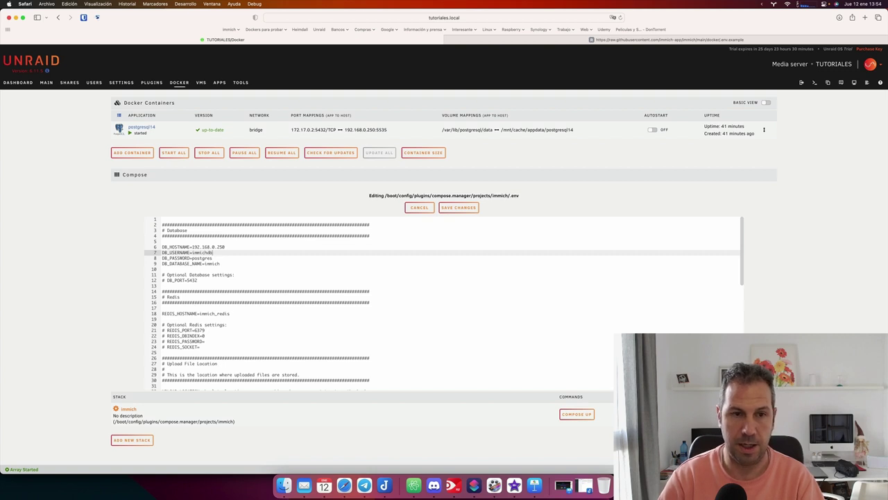
pyautogui.write('db')
# - Replace the DB_PASSWORD value with the database password copied from the JWT Secret note in Joplin
pyautogui.press('Down')
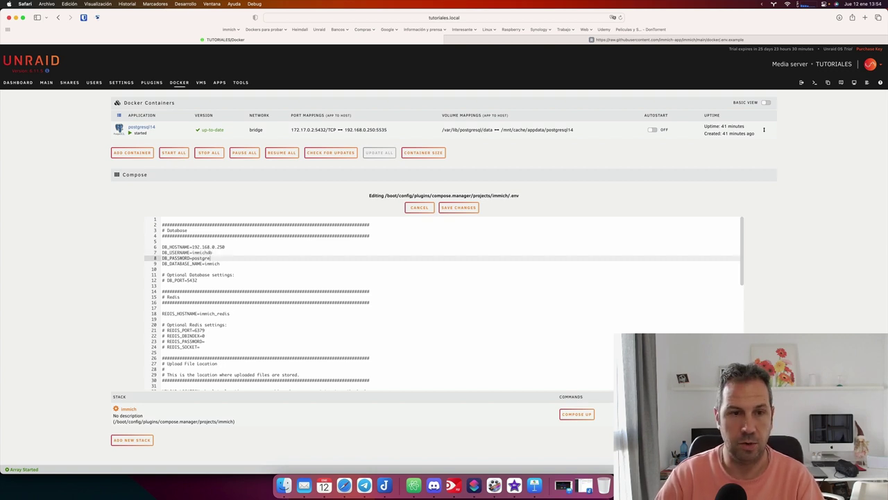
pyautogui.press('BackSpace')
pyautogui.press('BackSpace')
pyautogui.press('BackSpace')
pyautogui.press('BackSpace')
pyautogui.press('BackSpace')
pyautogui.press('BackSpace')
pyautogui.press('BackSpace')
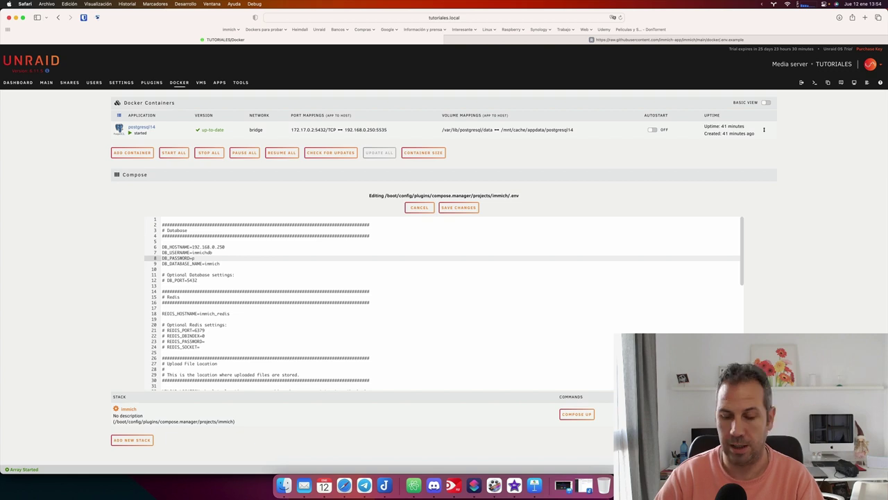
pyautogui.click(386, 486)
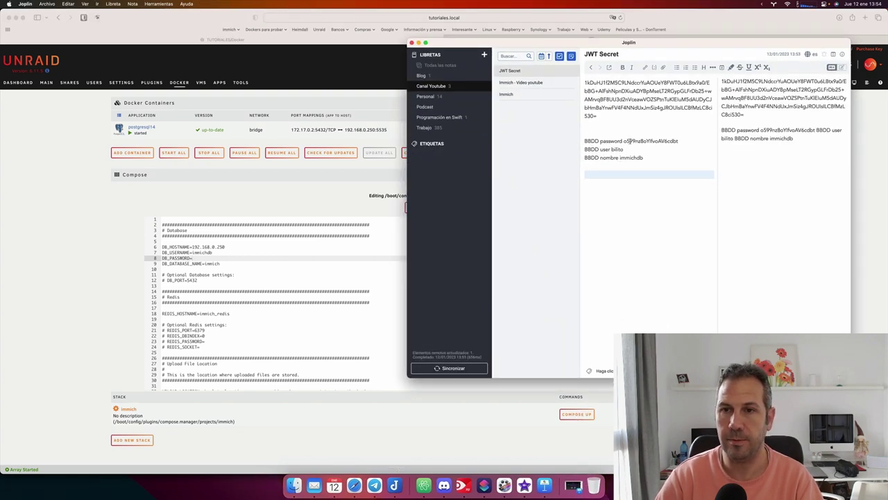
pyautogui.doubleClick(629, 141)
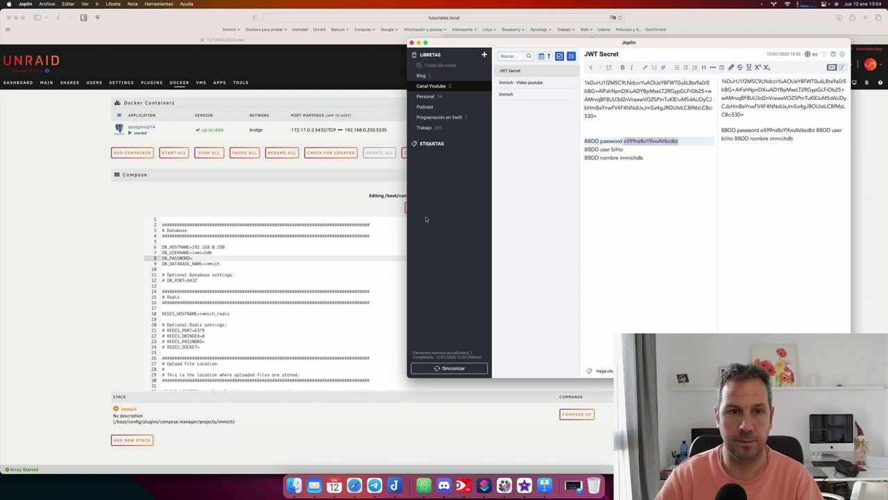
pyautogui.click(241, 258)
pyautogui.press('super+v')
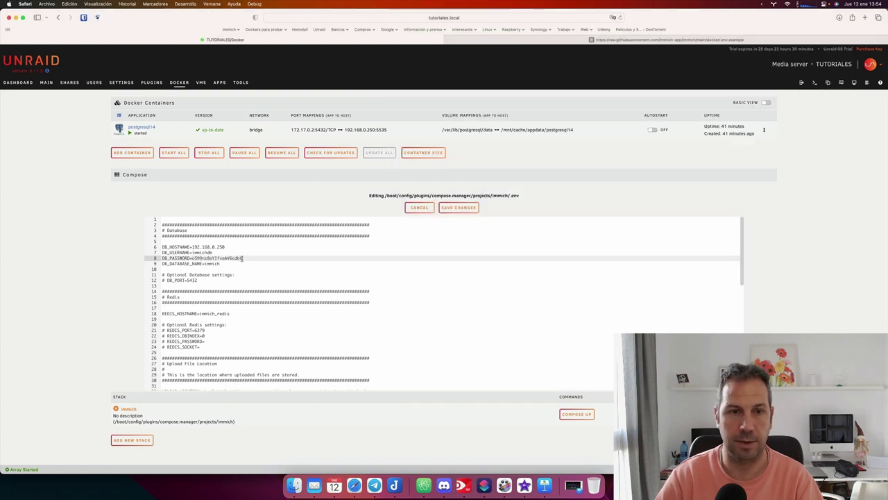
# - Change DB_USERNAME to bilito in the .env file
pyautogui.click(241, 263)
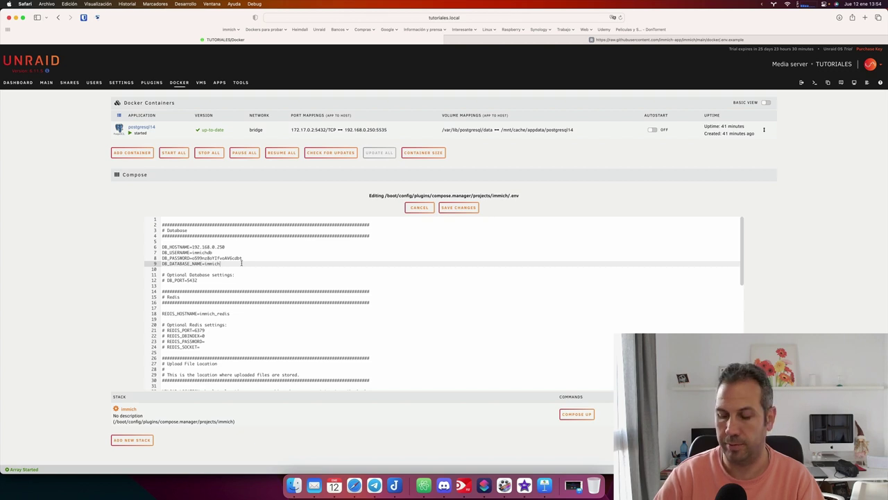
pyautogui.click(213, 252)
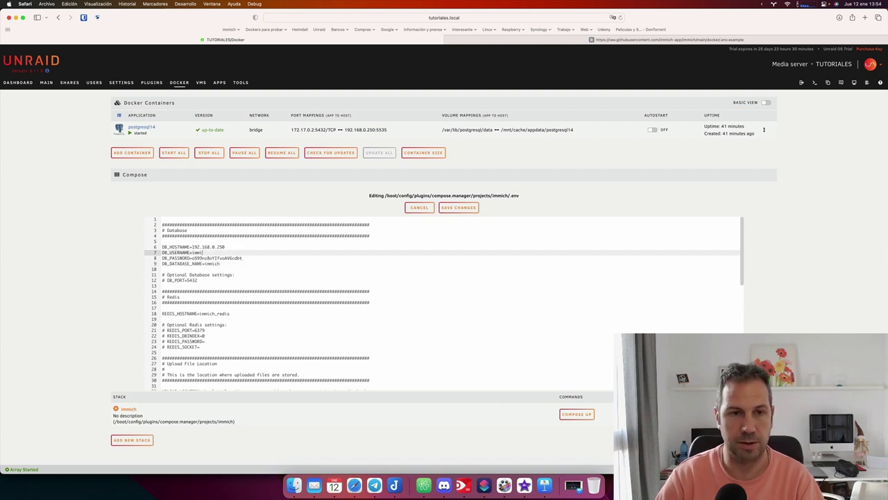
pyautogui.press('BackSpace')
pyautogui.press('BackSpace')
pyautogui.press('BackSpace')
pyautogui.press('BackSpace')
pyautogui.press('BackSpace')
pyautogui.press('BackSpace')
pyautogui.press('BackSpace')
pyautogui.press('BackSpace')
pyautogui.write('bilito')
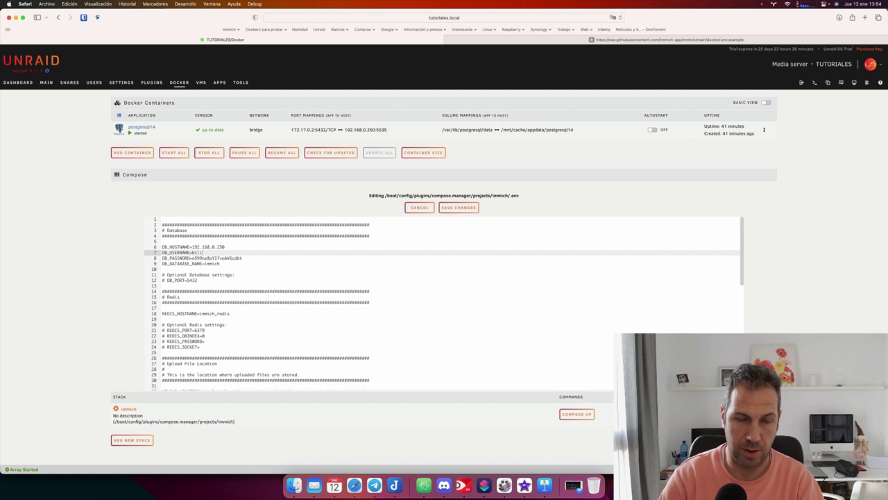
# - Set DB_DATABASE_NAME to immichdb in the .env file
pyautogui.click(162, 269)
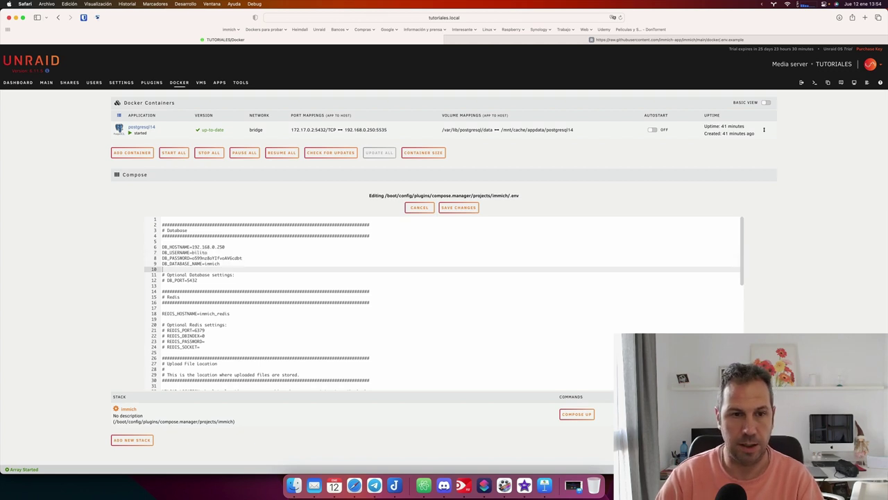
pyautogui.click(206, 263)
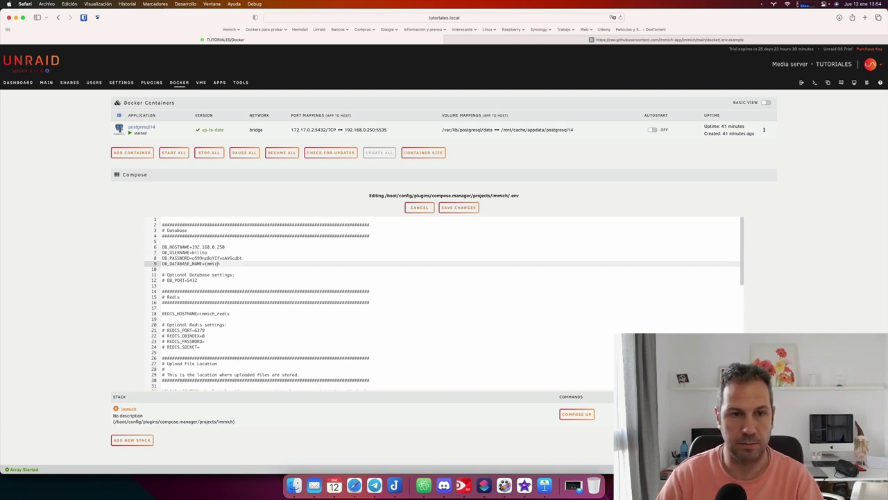
pyautogui.write('db')
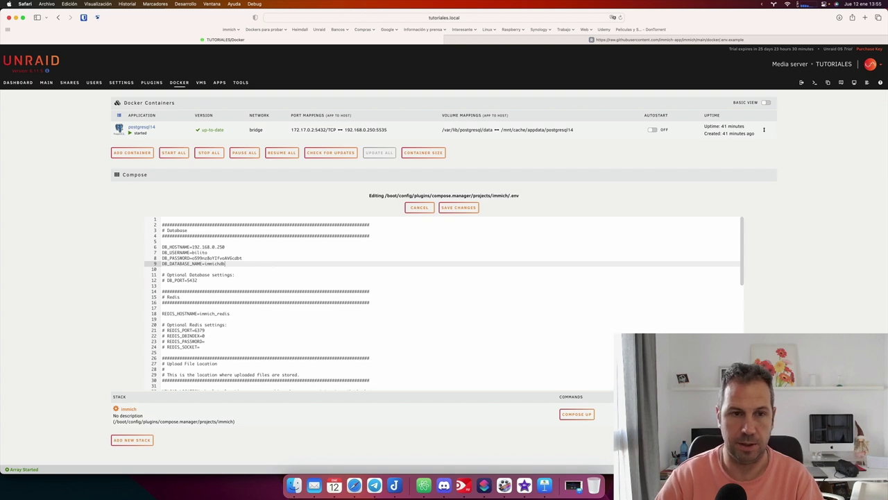
# - Uncomment the DB_PORT line in the .env file and set its value to 5535
pyautogui.click(166, 281)
pyautogui.press('BackSpace')
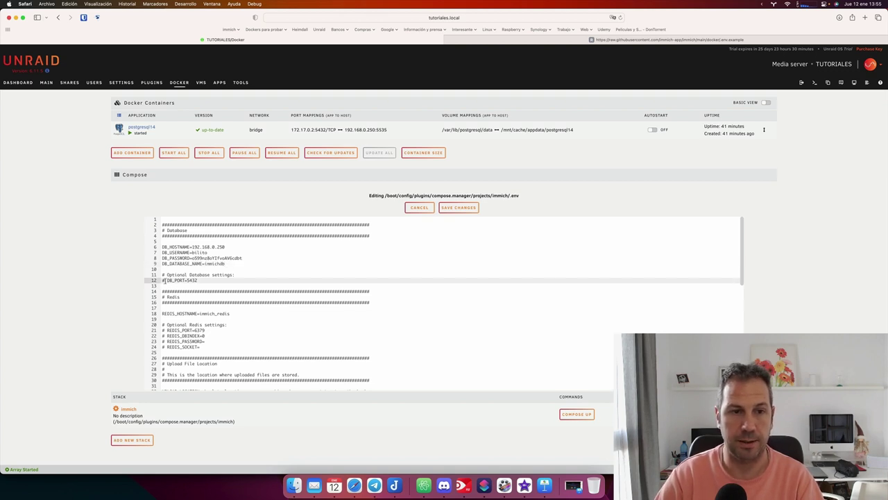
pyautogui.press('BackSpace')
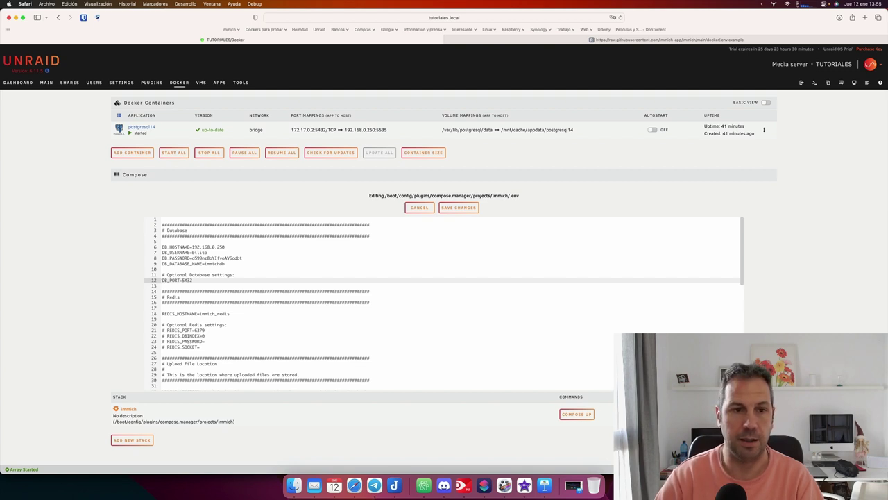
pyautogui.tripleClick(191, 280)
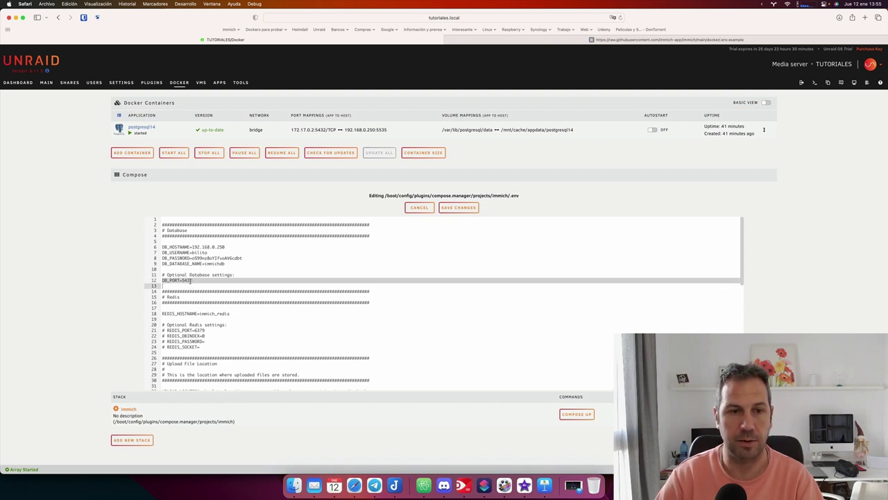
pyautogui.click(192, 281)
pyautogui.press('BackSpace')
pyautogui.press('BackSpace')
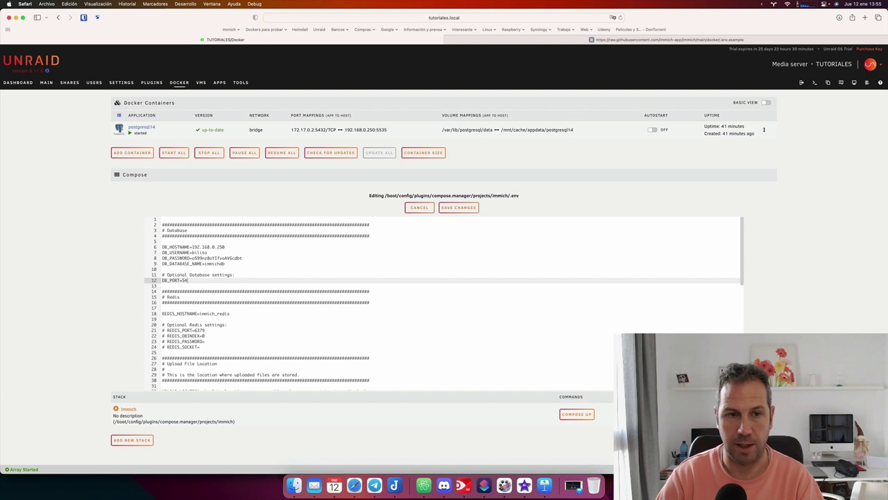
pyautogui.press('BackSpace')
pyautogui.write('535')
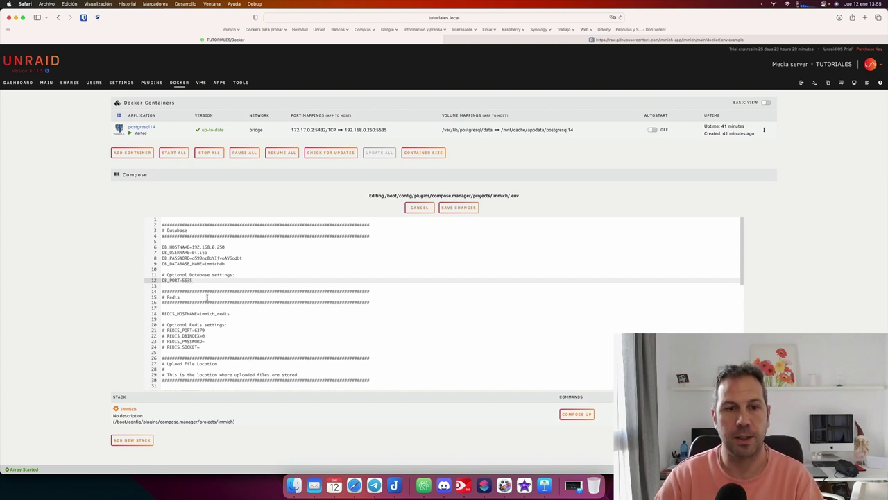
# - Set UPLOAD_LOCATION to /mnt/user/imagenes/immich in the .env file
pyautogui.scroll(-4, 236, 309)
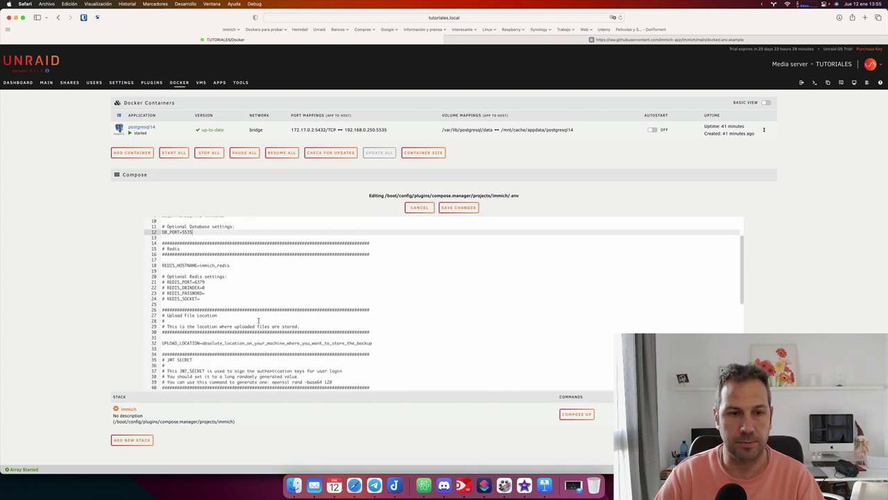
pyautogui.scroll(-1, 258, 320)
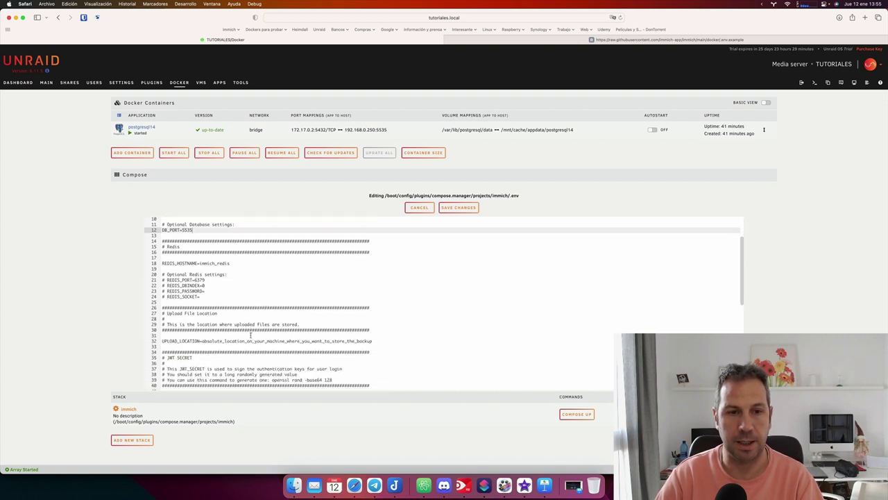
pyautogui.moveTo(203, 340); pyautogui.dragTo(372, 340)
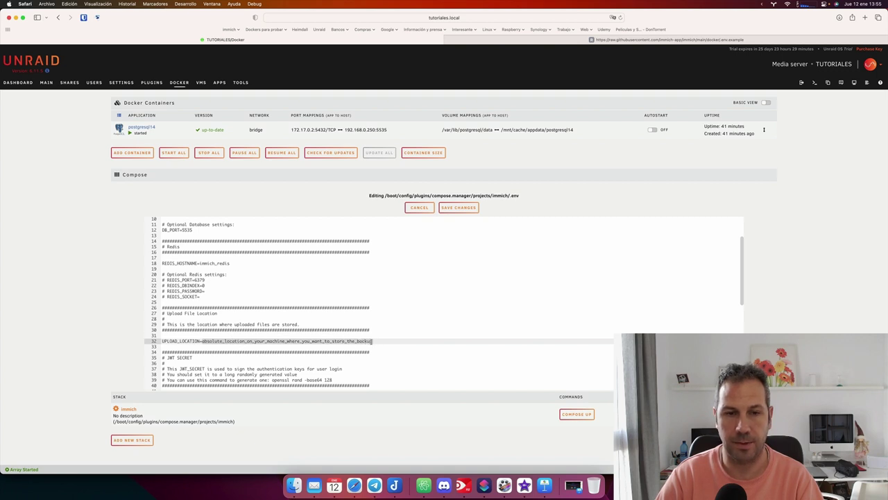
pyautogui.write('/mnt')
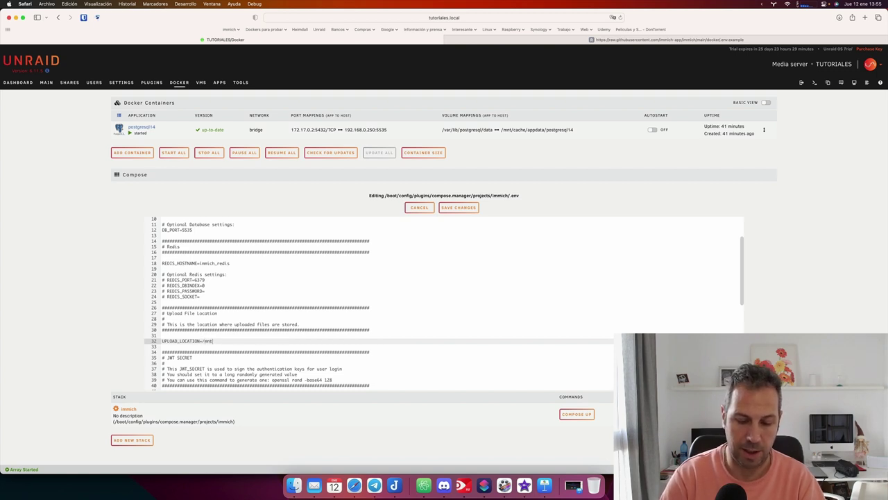
pyautogui.write('/user/')
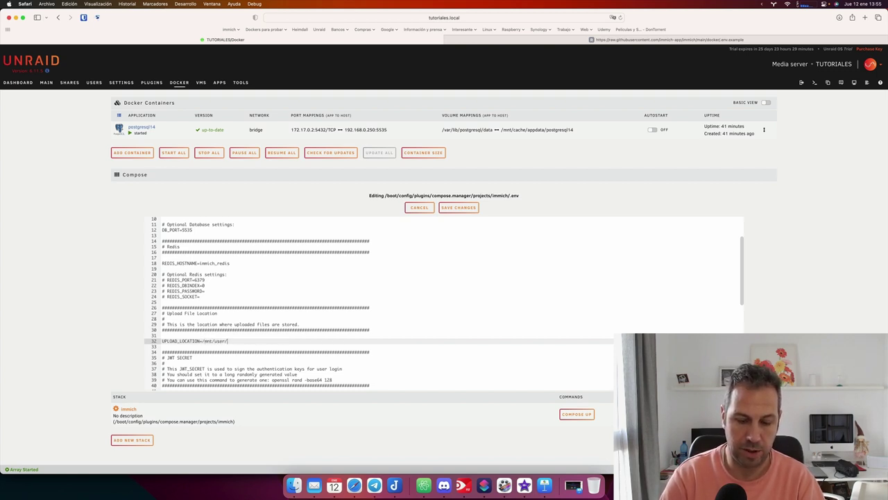
pyautogui.write('imagenes')
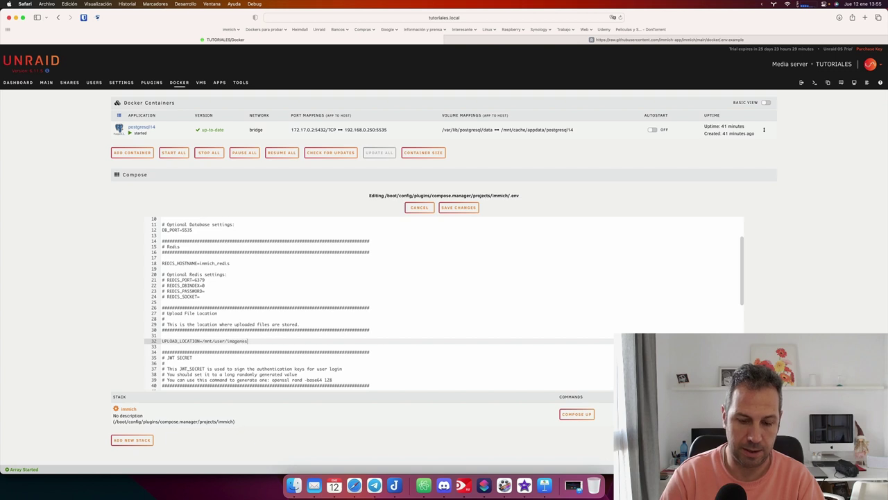
pyautogui.write('/immich')
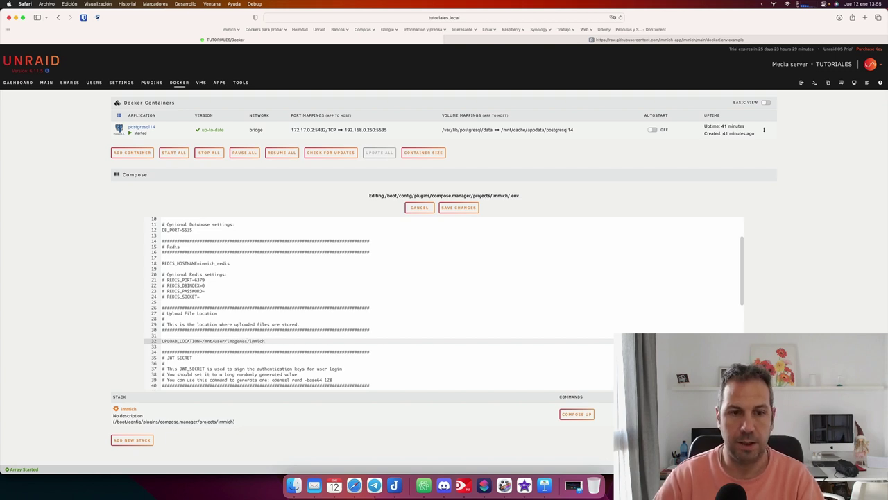
# - Fill in the JWT_SECRET value with the secret key copied from the JWT Secret note in Joplin
pyautogui.scroll(-2, 444, 303)
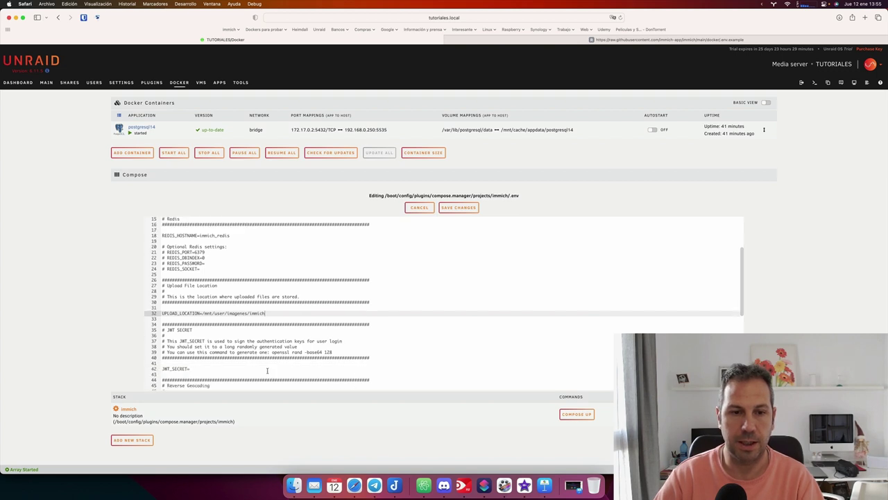
pyautogui.click(266, 369)
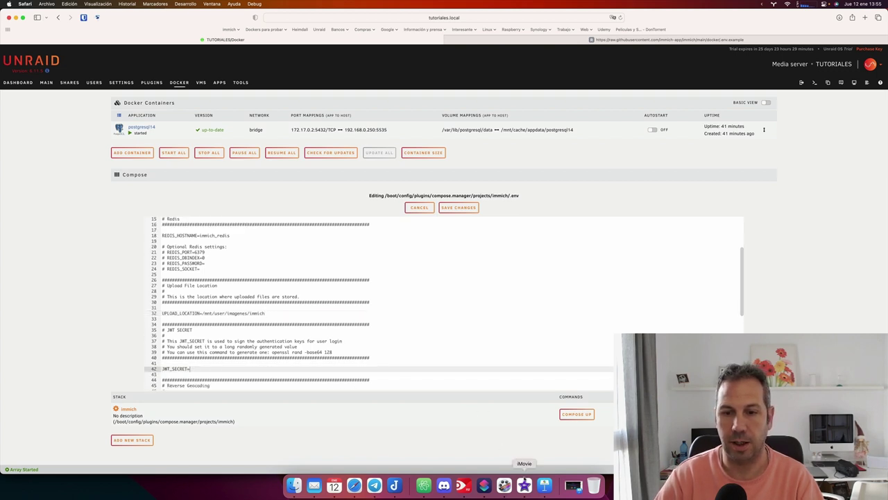
pyautogui.click(394, 485)
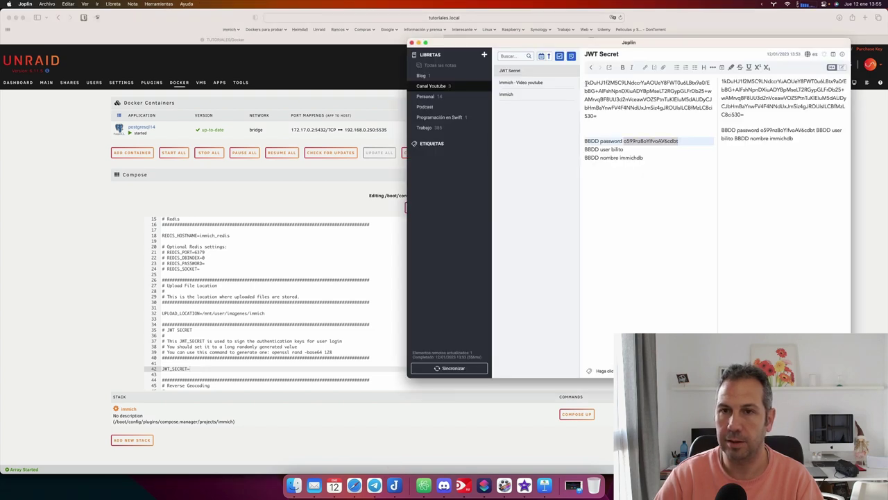
pyautogui.moveTo(585, 82)
pyautogui.mouseDown()
pyautogui.moveTo(601, 118)
pyautogui.moveTo(585, 82)
pyautogui.mouseUp()
pyautogui.rightClick(592, 84)
pyautogui.click(602, 95)
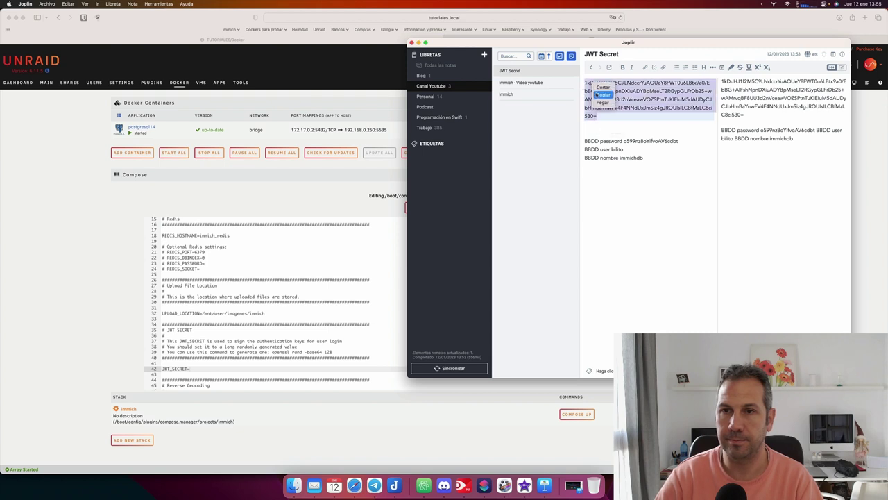
pyautogui.click(209, 368)
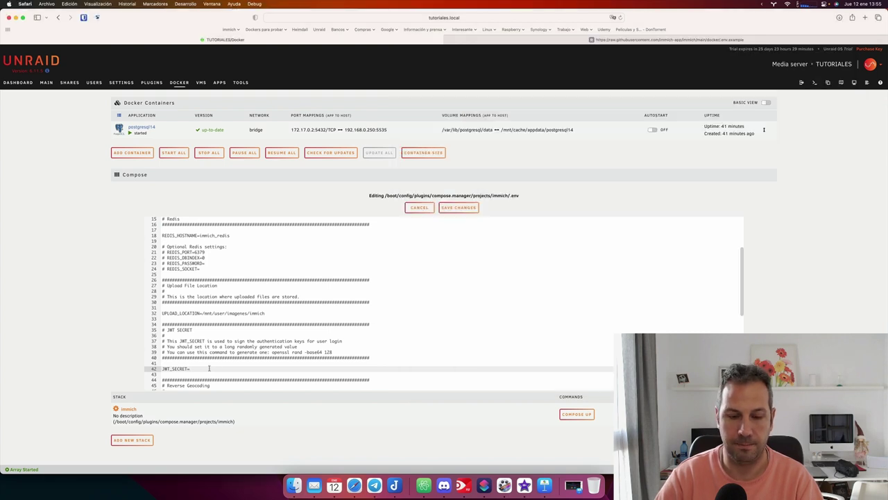
pyautogui.press('super+v')
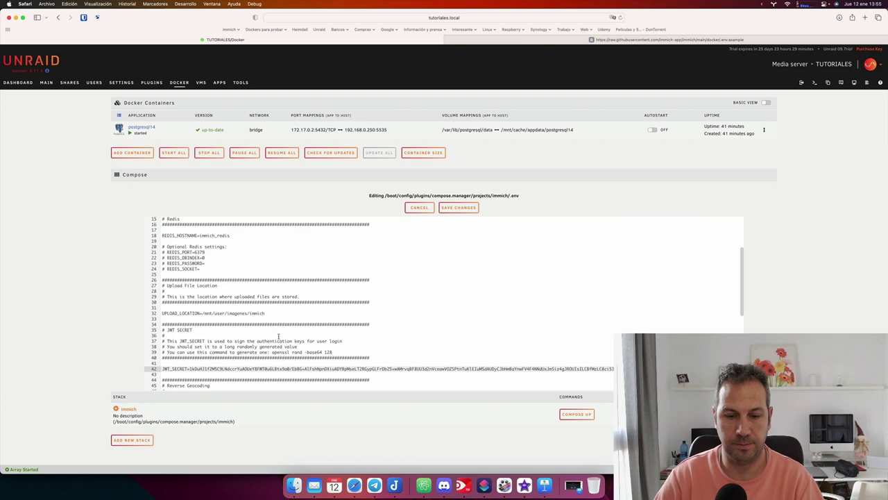
# - Save the .env file changes and bring up the immich Compose stack, closing its log when done
pyautogui.scroll(-1, 290, 335)
pyautogui.scroll(-5, 290, 334)
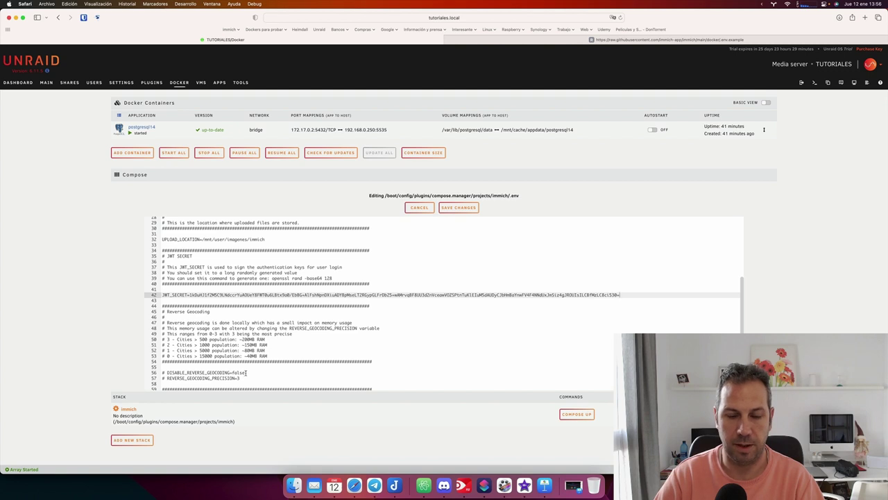
pyautogui.scroll(-5, 245, 373)
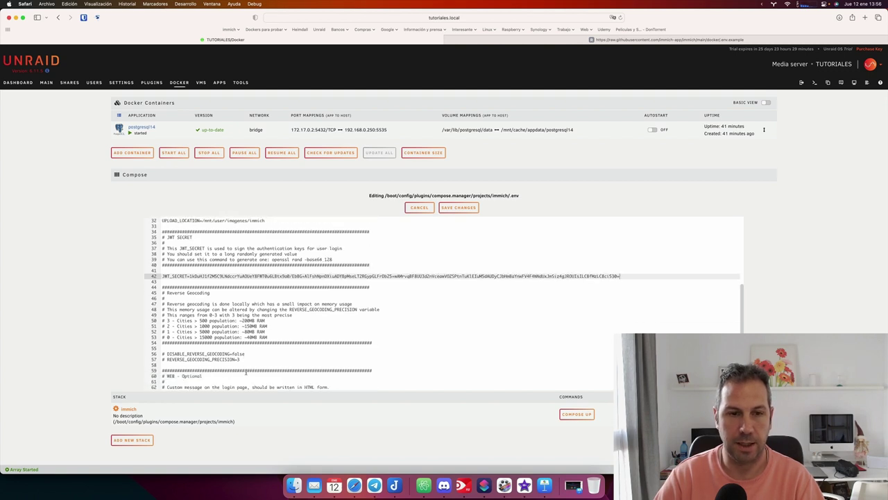
pyautogui.scroll(-2, 245, 373)
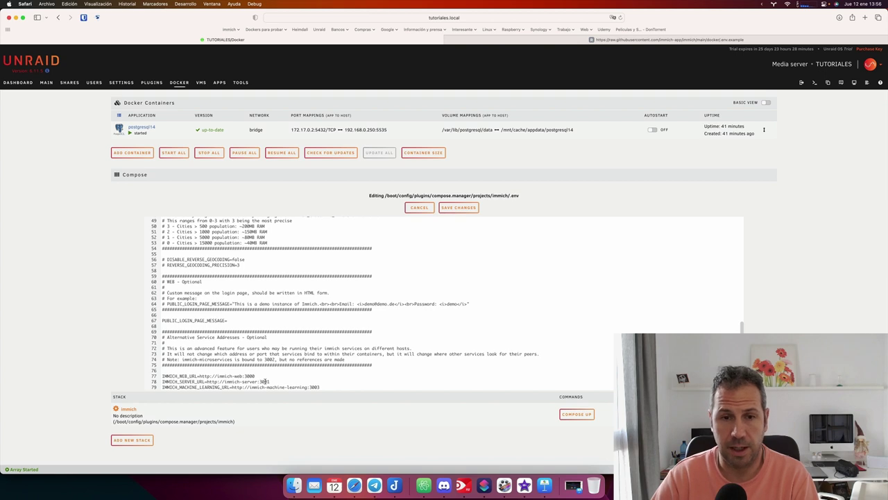
pyautogui.click(460, 207)
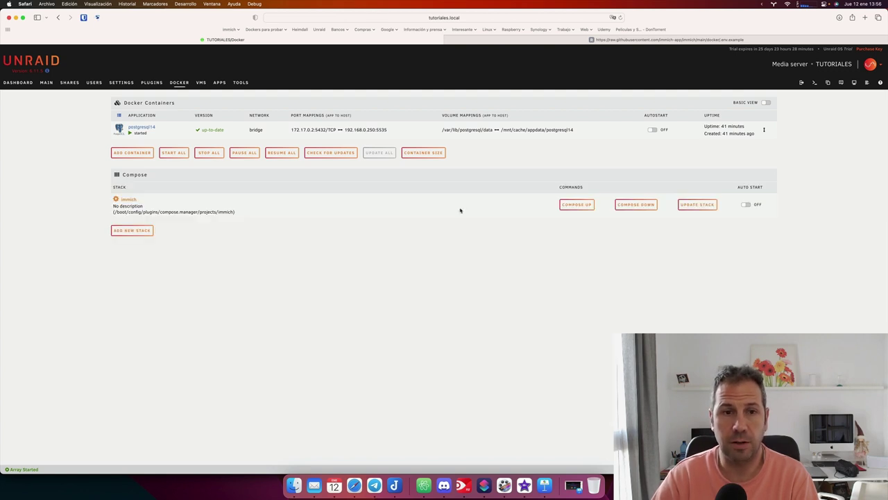
pyautogui.click(574, 205)
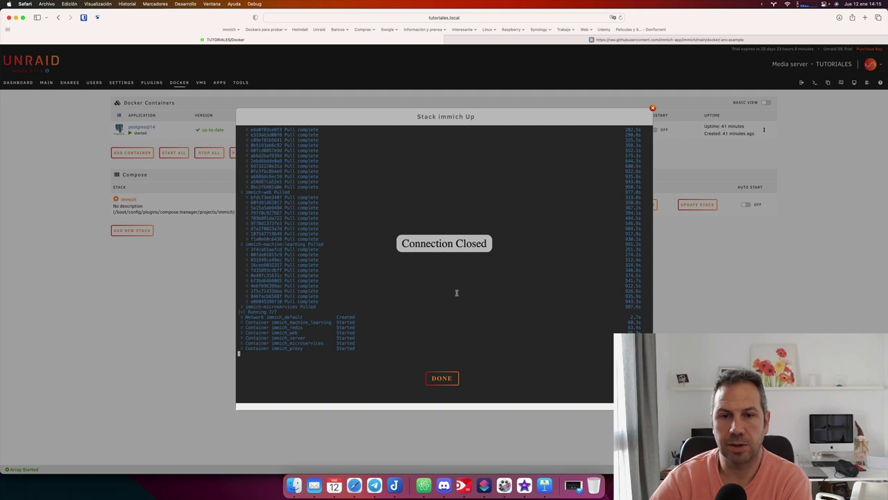
pyautogui.click(449, 380)
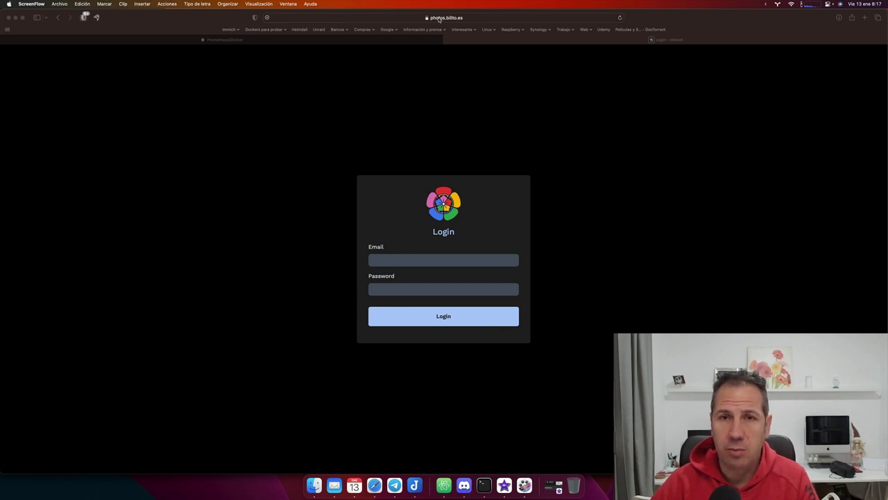
# - Log in to the Immich web interface with the account email and password from the password manager
pyautogui.click(83, 18)
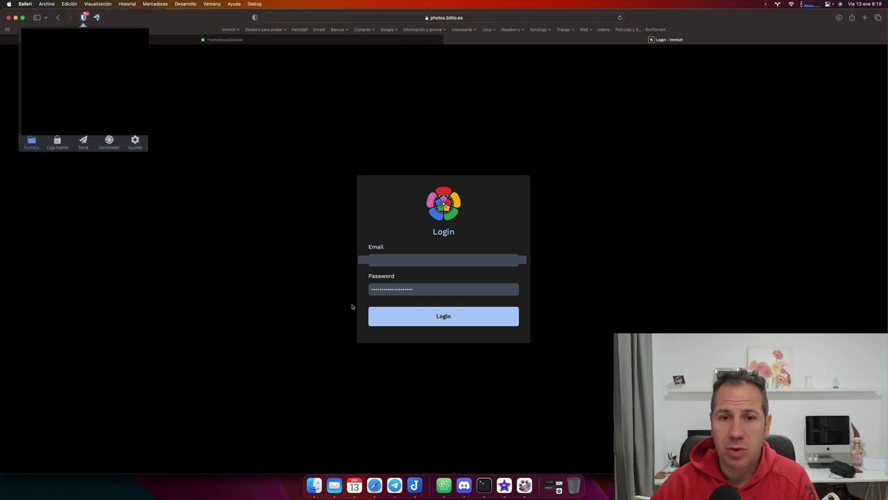
pyautogui.click(374, 317)
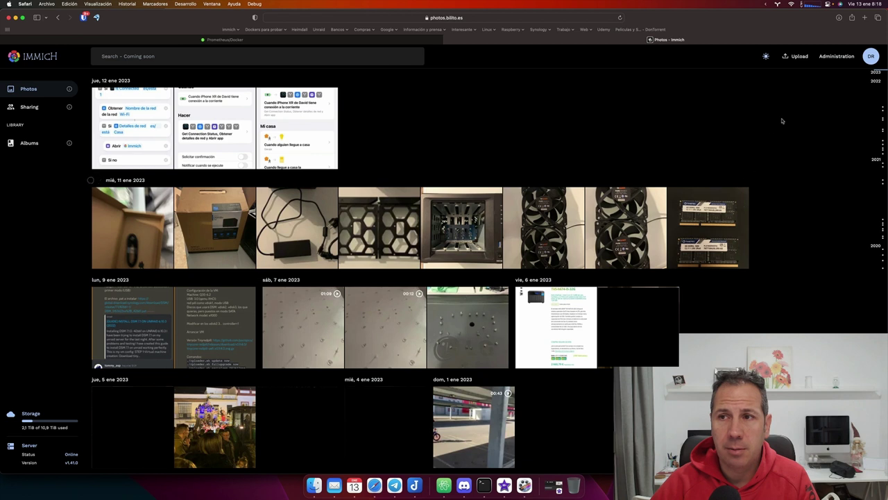
# - View the form for creating a new user in Immich's user administration, then dismiss it
pyautogui.click(826, 59)
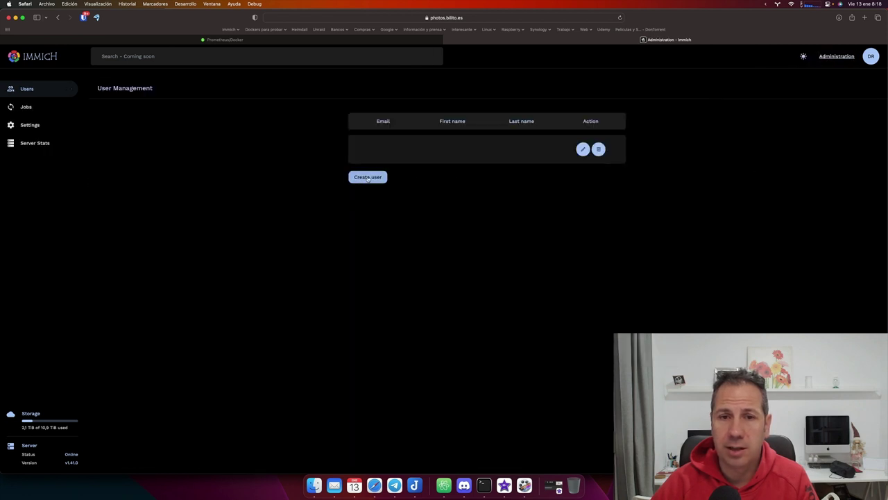
pyautogui.click(368, 178)
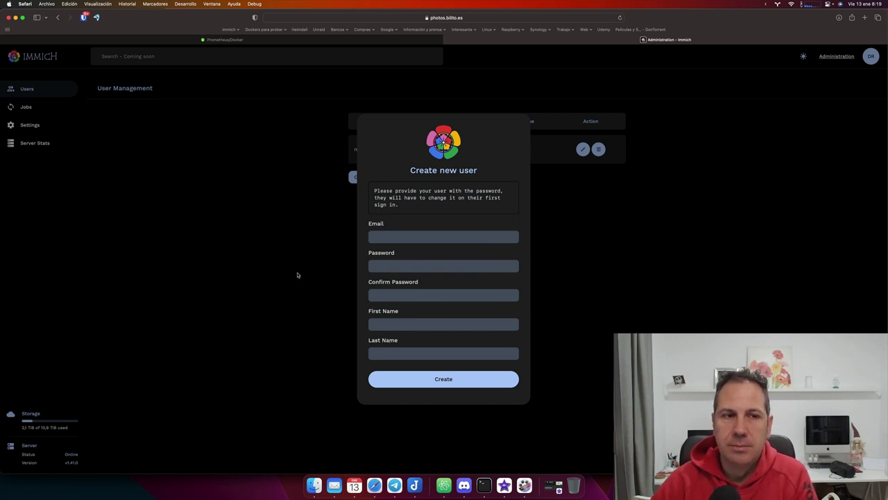
pyautogui.click(31, 127)
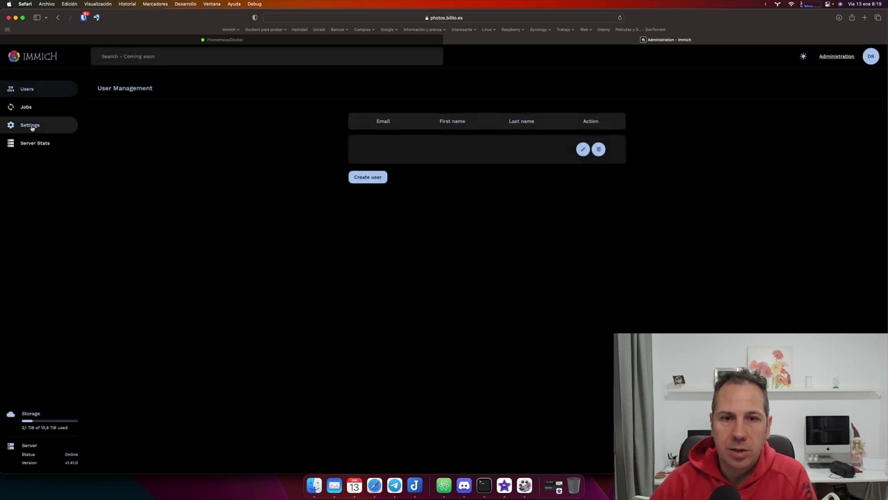
# - Examine the Storage Template options in Immich's system settings, then return to the photo library
pyautogui.click(30, 126)
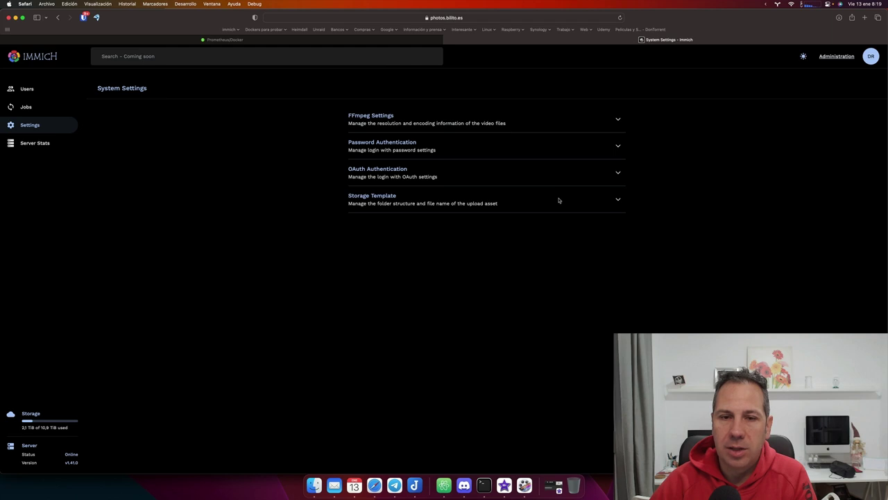
pyautogui.click(618, 201)
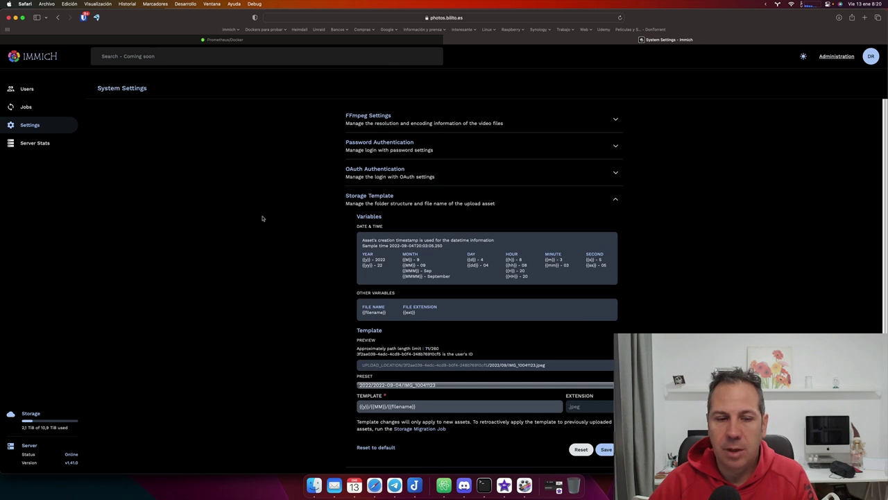
pyautogui.click(40, 58)
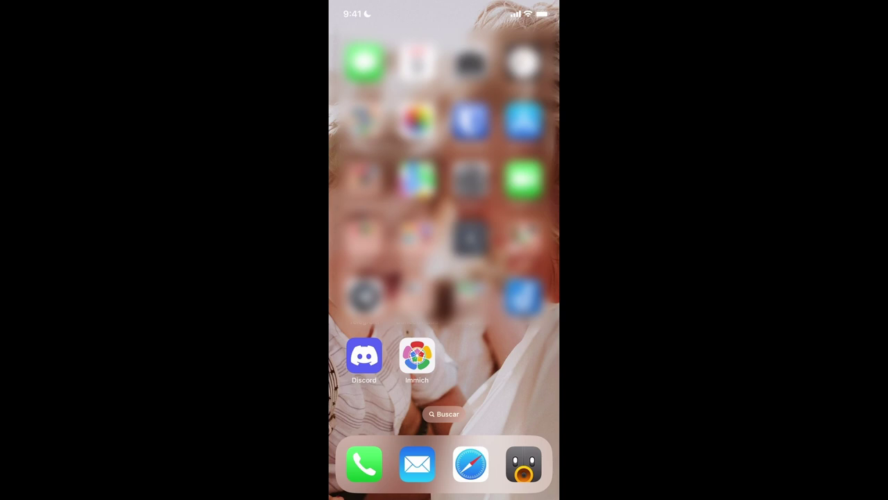
# - Switch to the Immich mobile app and examine its backup albums, backup status, server storage and upload information
pyautogui.click(416, 356)
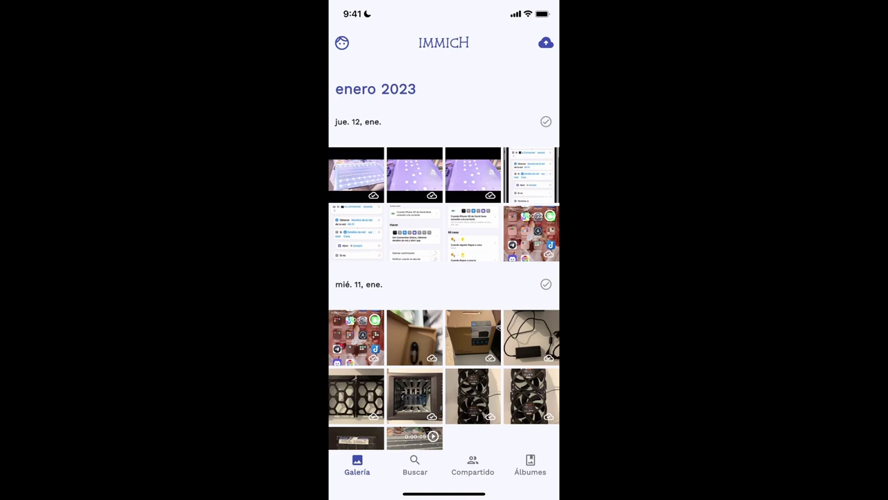
pyautogui.click(546, 43)
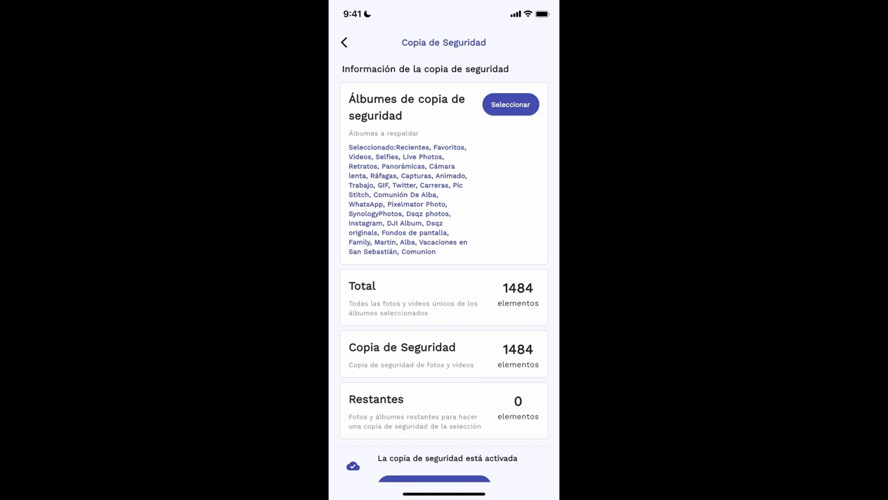
pyautogui.scroll(-5, 444, 268)
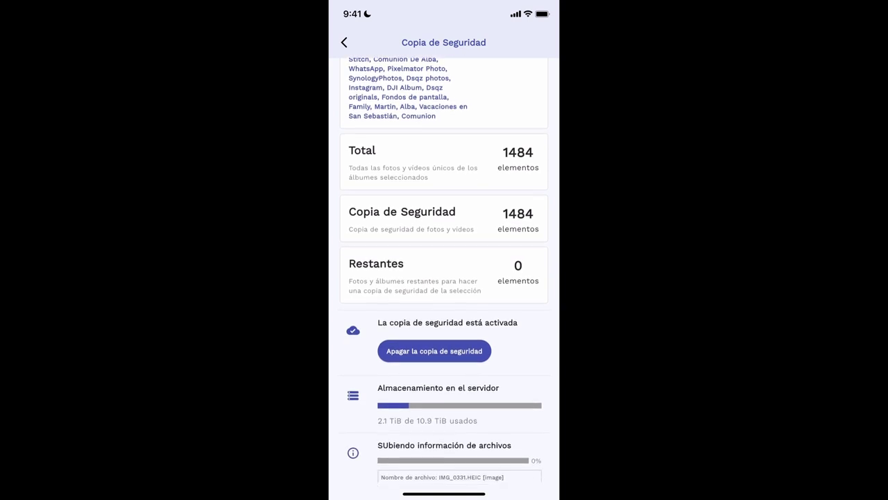
pyautogui.scroll(-2, 445, 268)
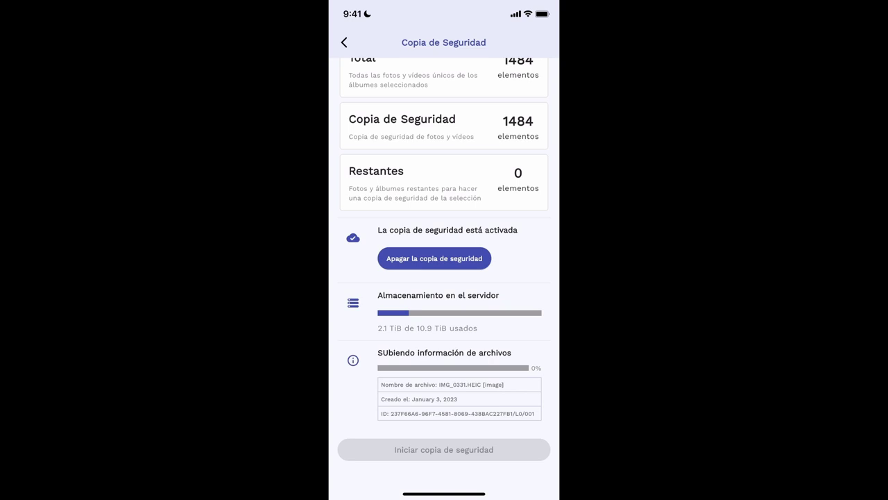
pyautogui.scroll(-2, 444, 268)
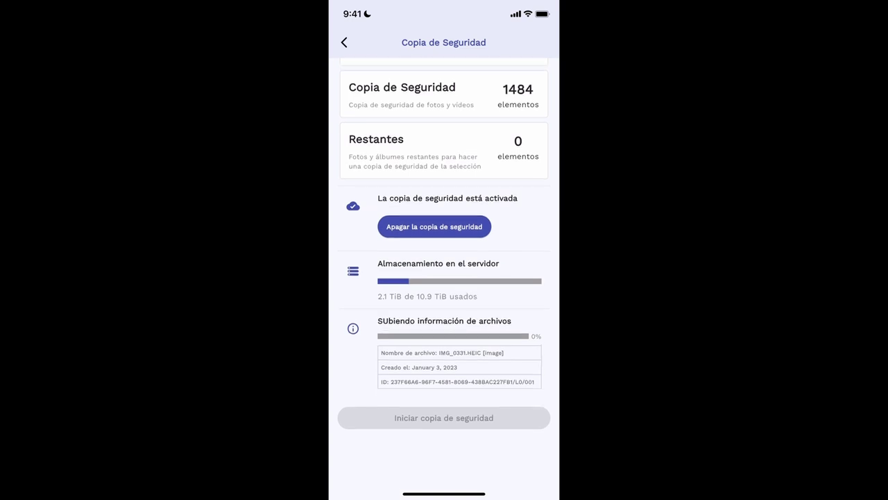